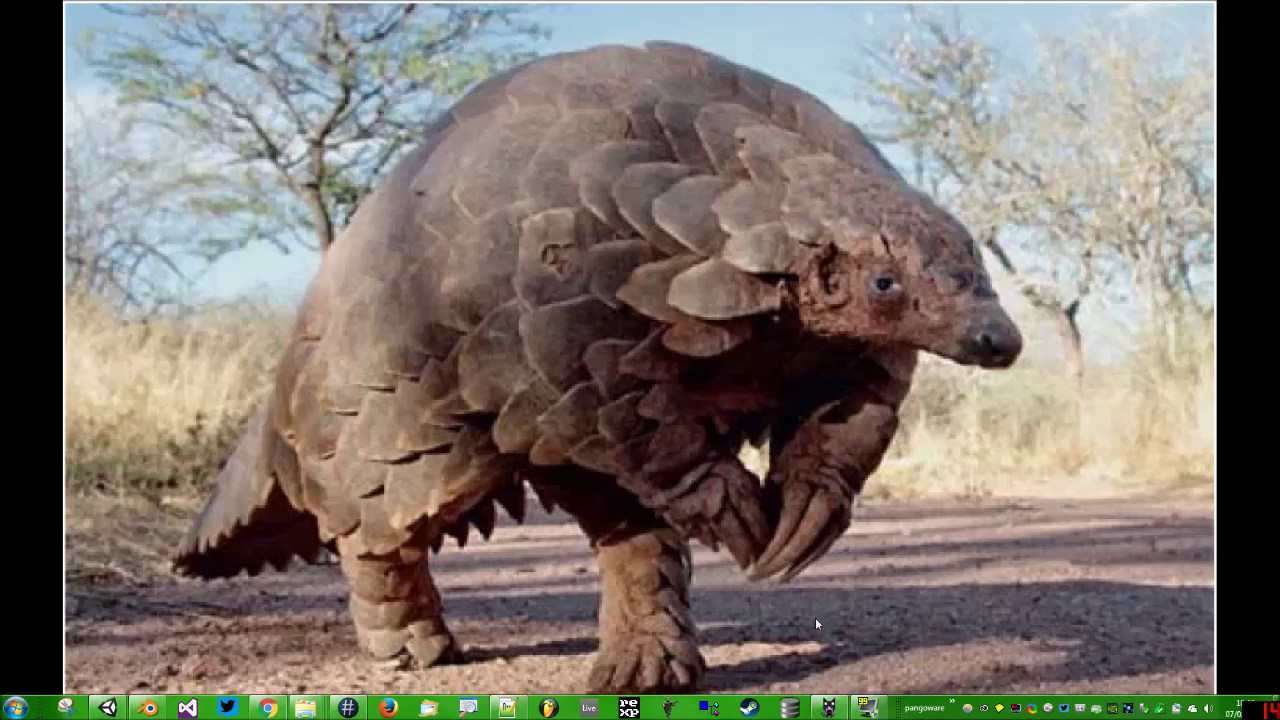
click(838, 708)
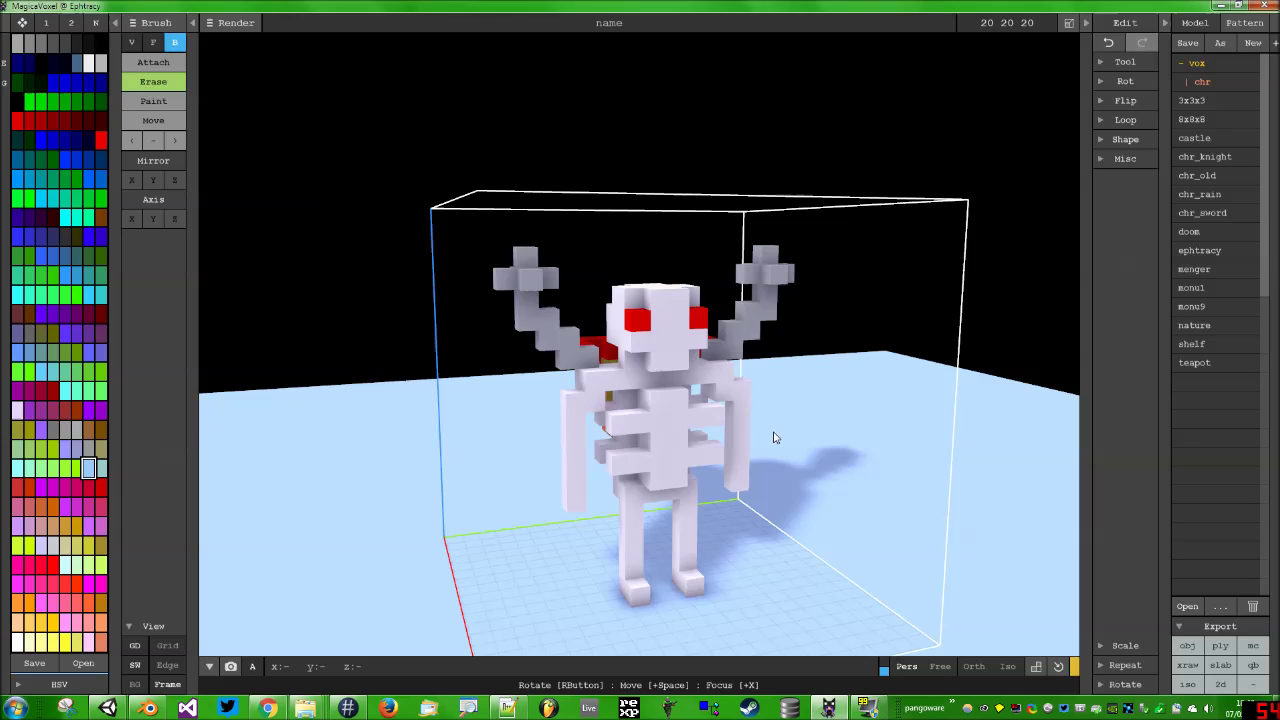
mouse_move(791, 422)
right_down()
mouse_move(786, 397)
mouse_move(795, 417)
right_up()
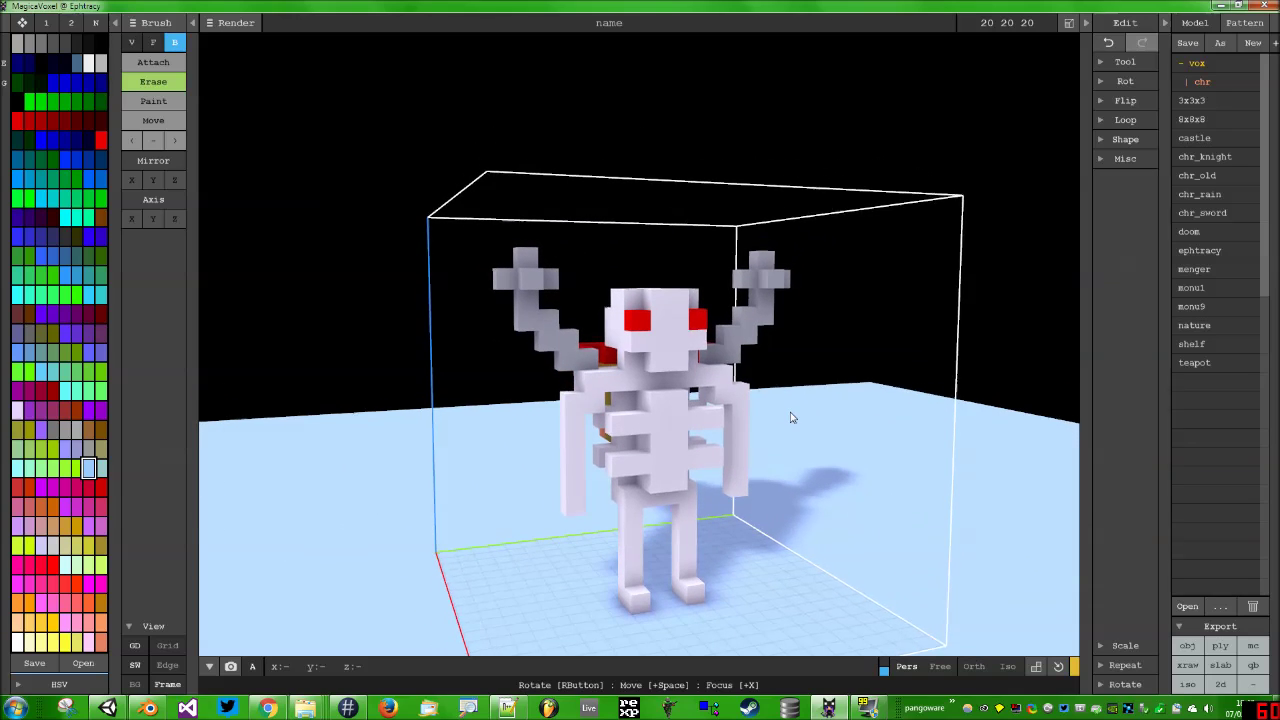
click(1254, 646)
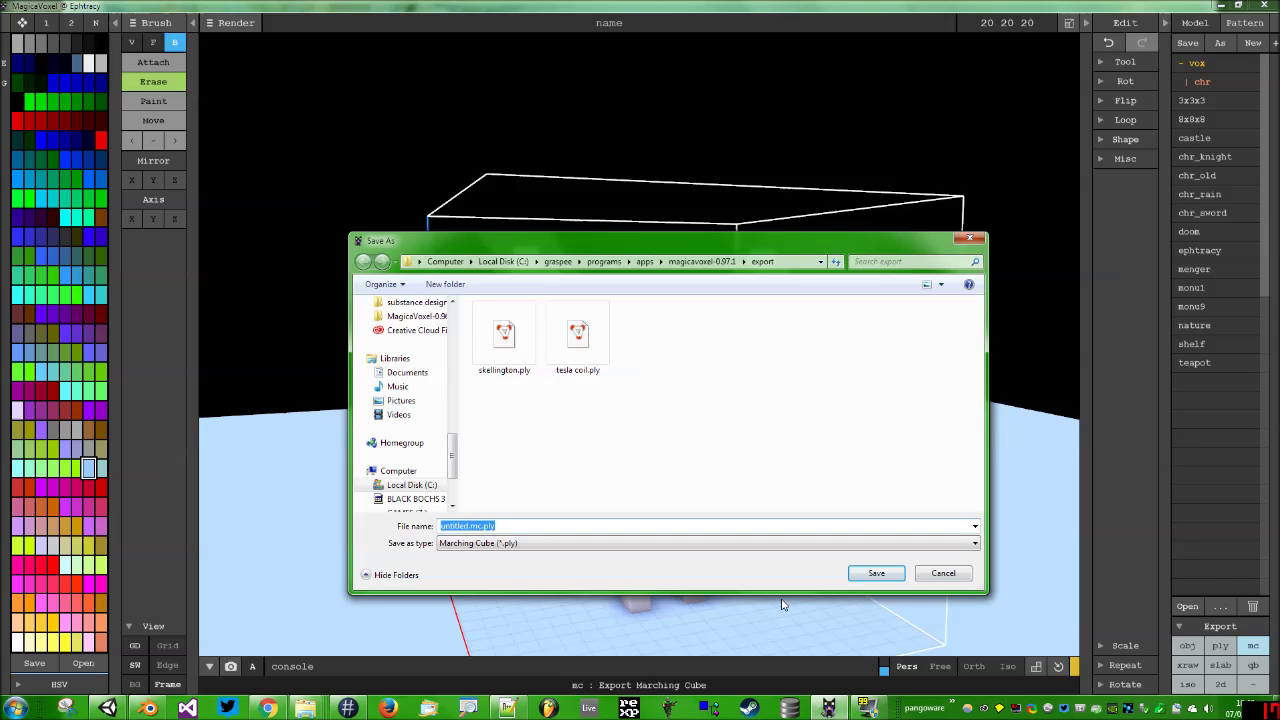
click(940, 575)
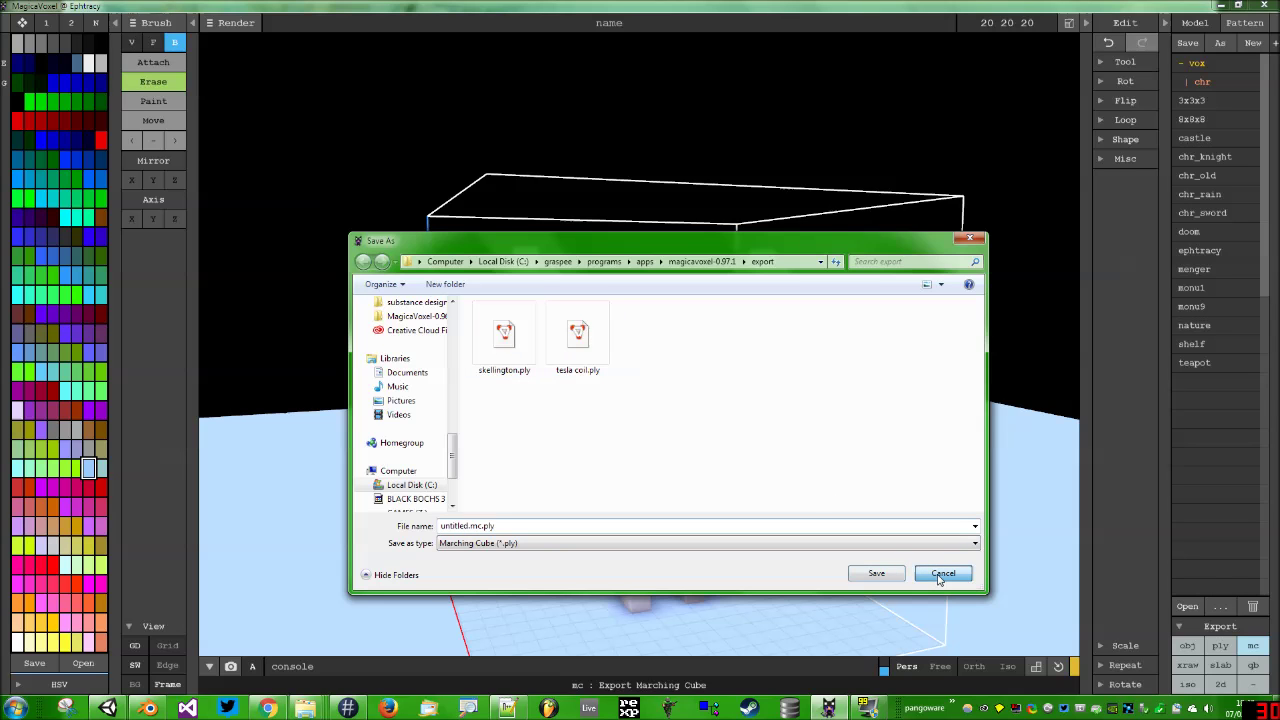
- Switch to Blender and delete the default cube from the scene
click(1222, 7)
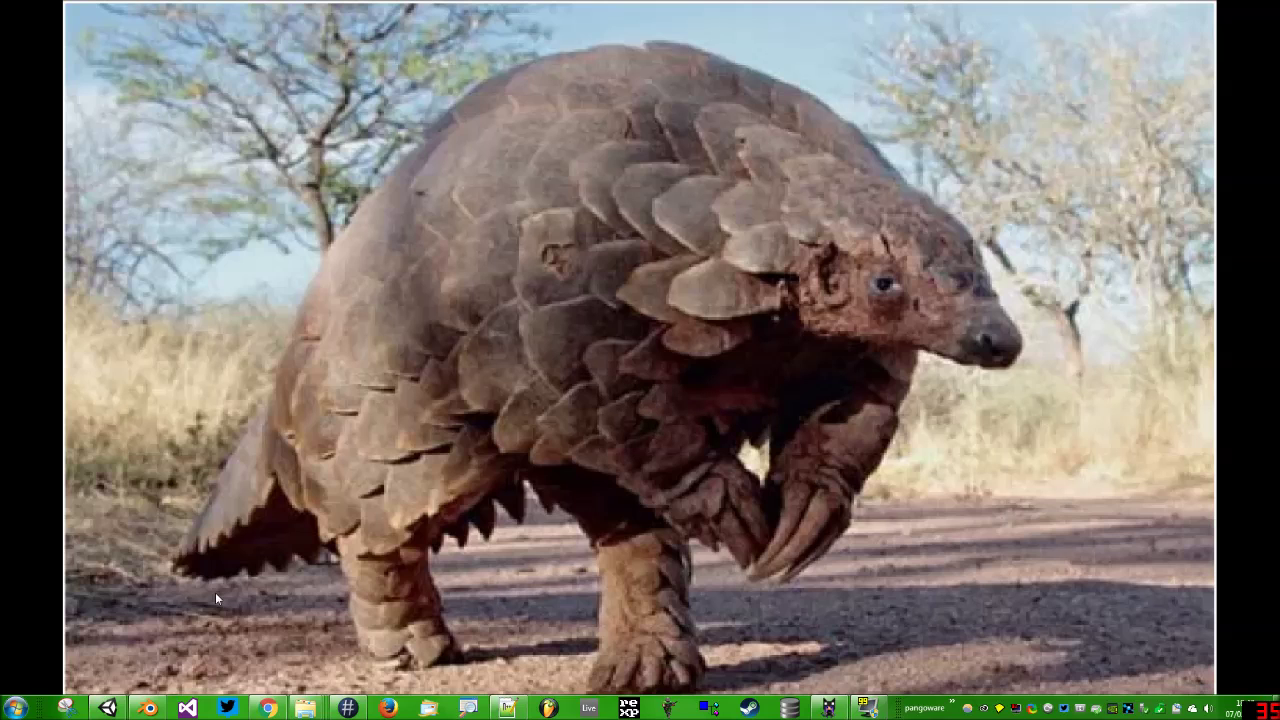
mouse_move(153, 711)
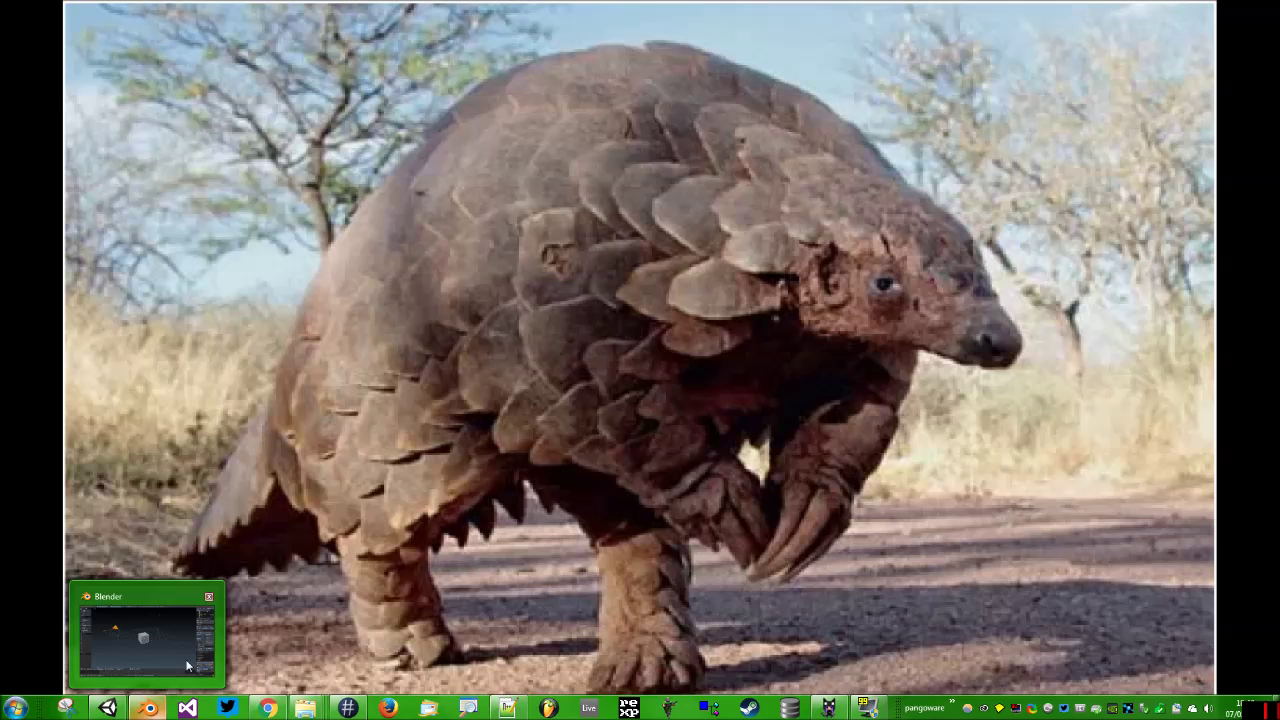
click(150, 709)
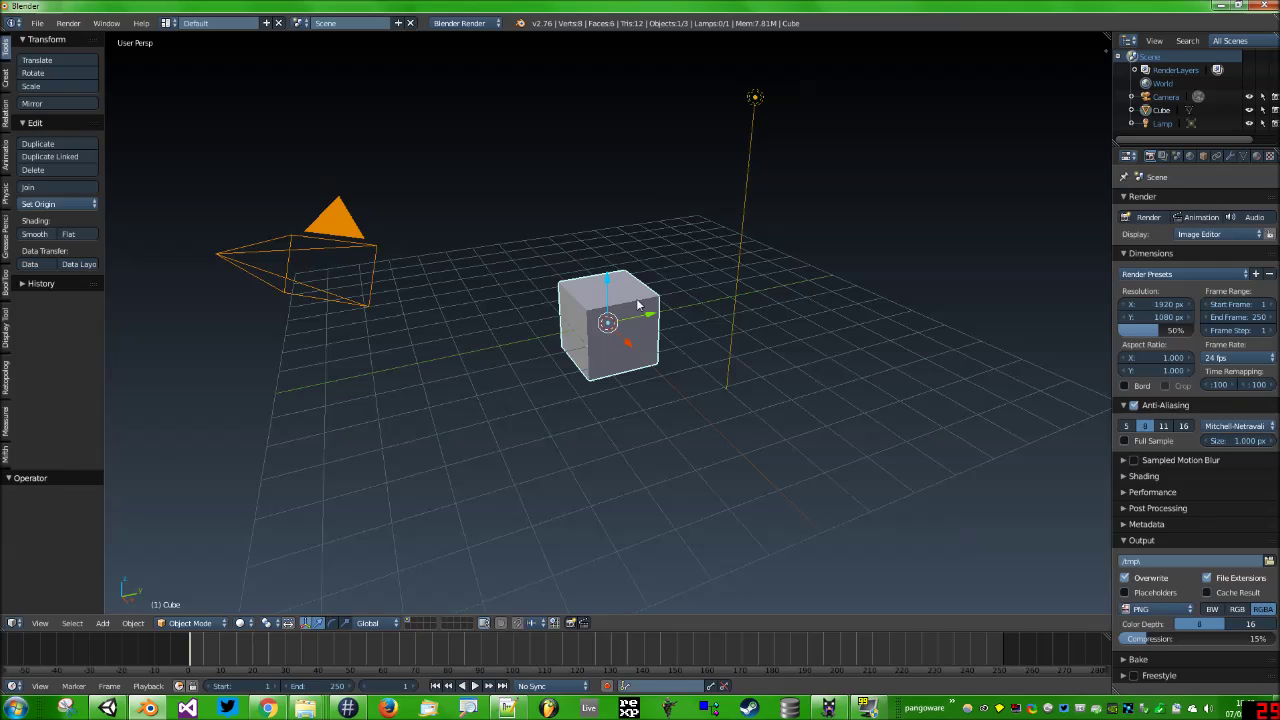
key(x)
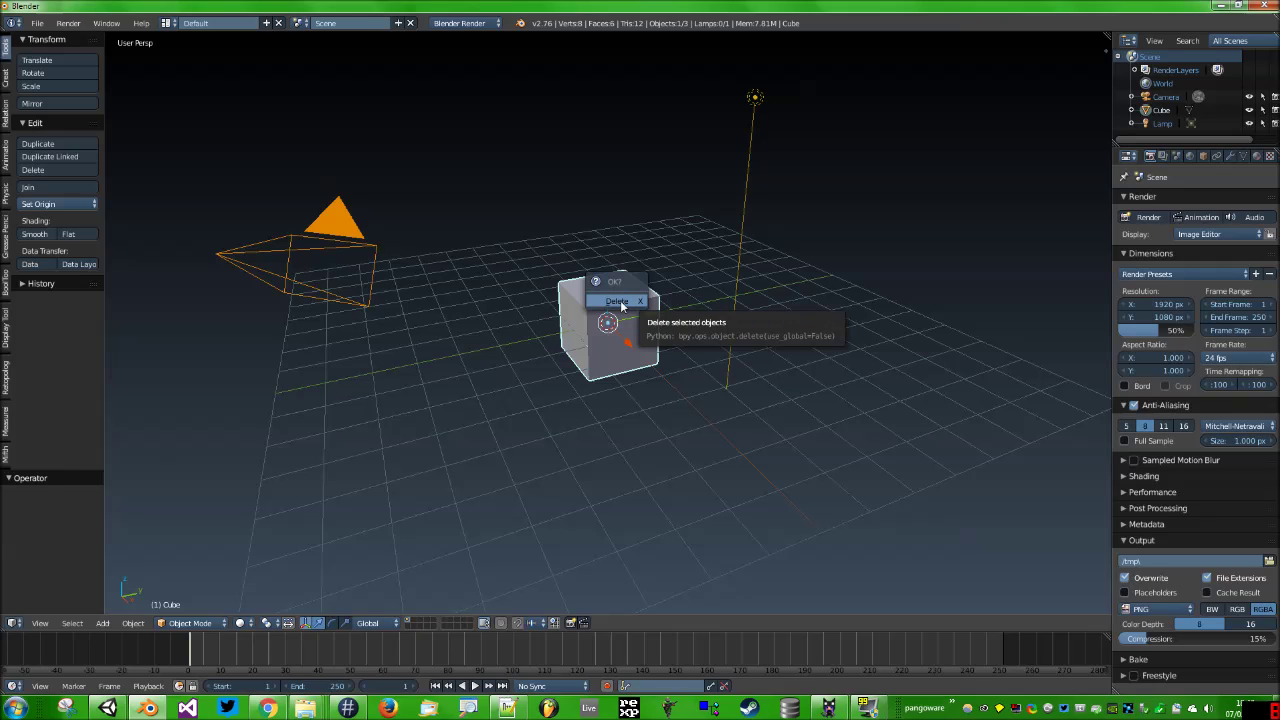
click(617, 301)
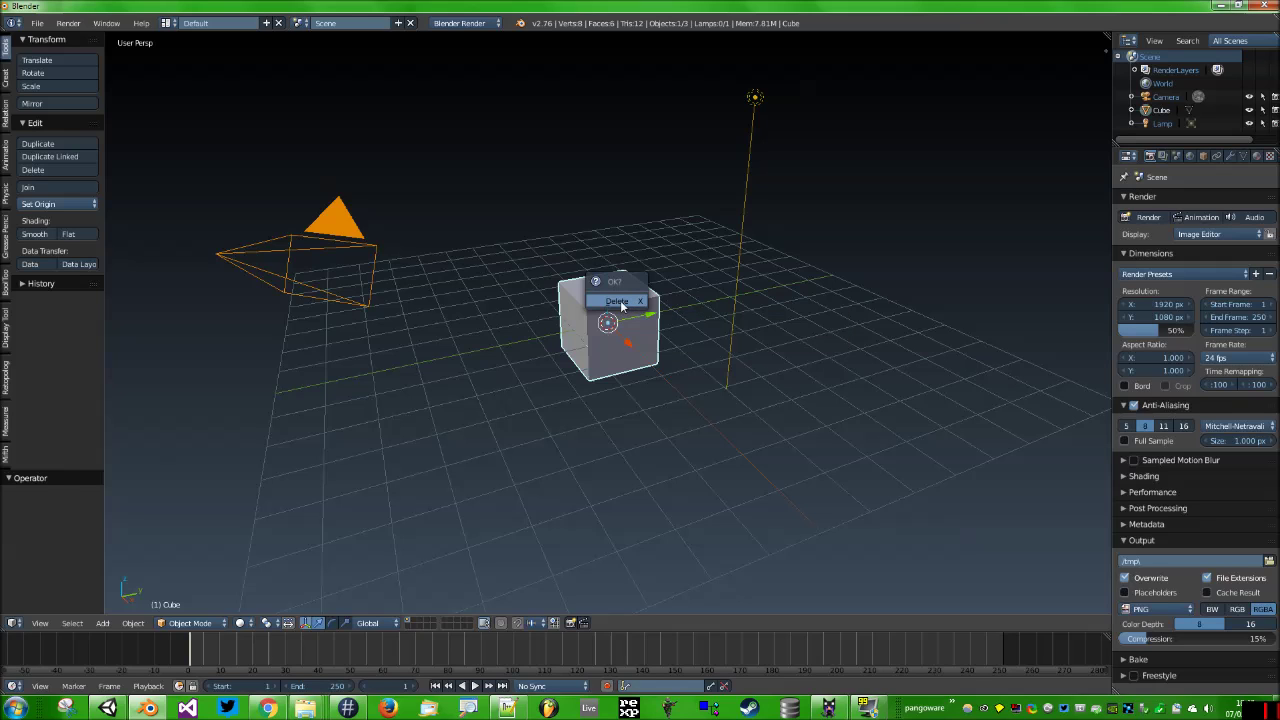
- Import skellington.ply from the magicavoxel-0.97.1 export folder and display it with Texture viewport shading
click(37, 24)
mouse_move(80, 264)
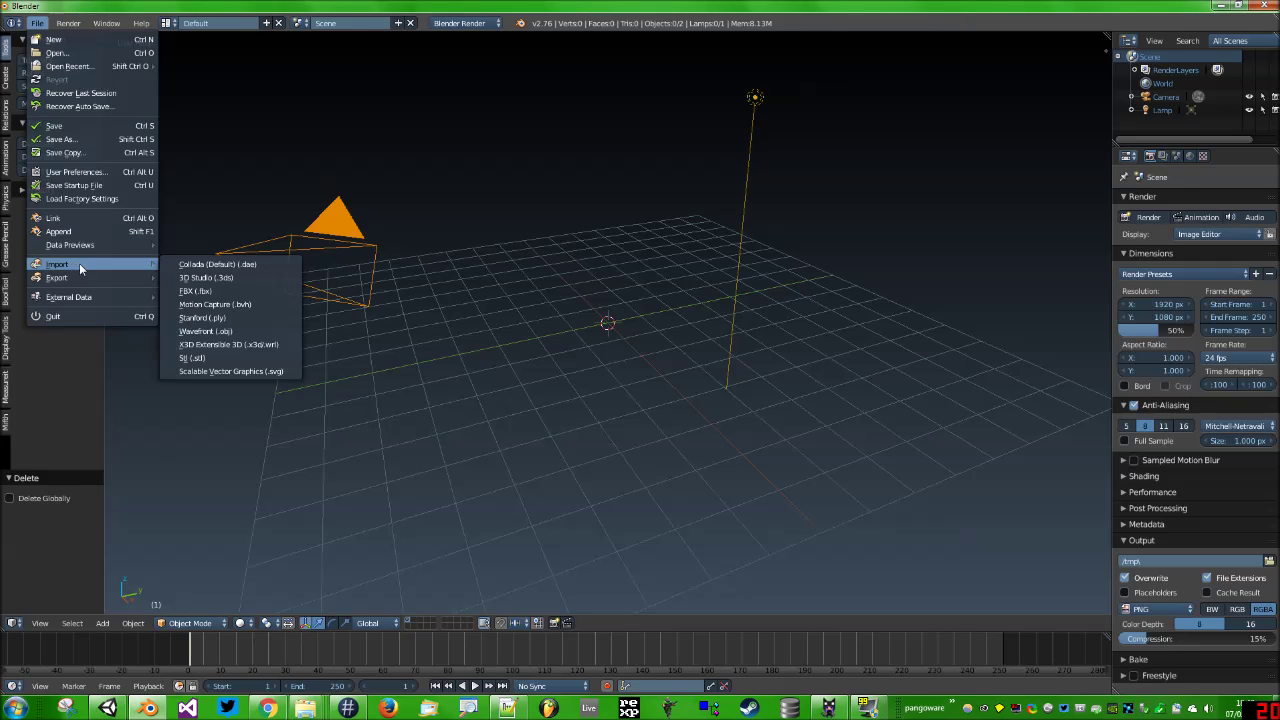
click(221, 318)
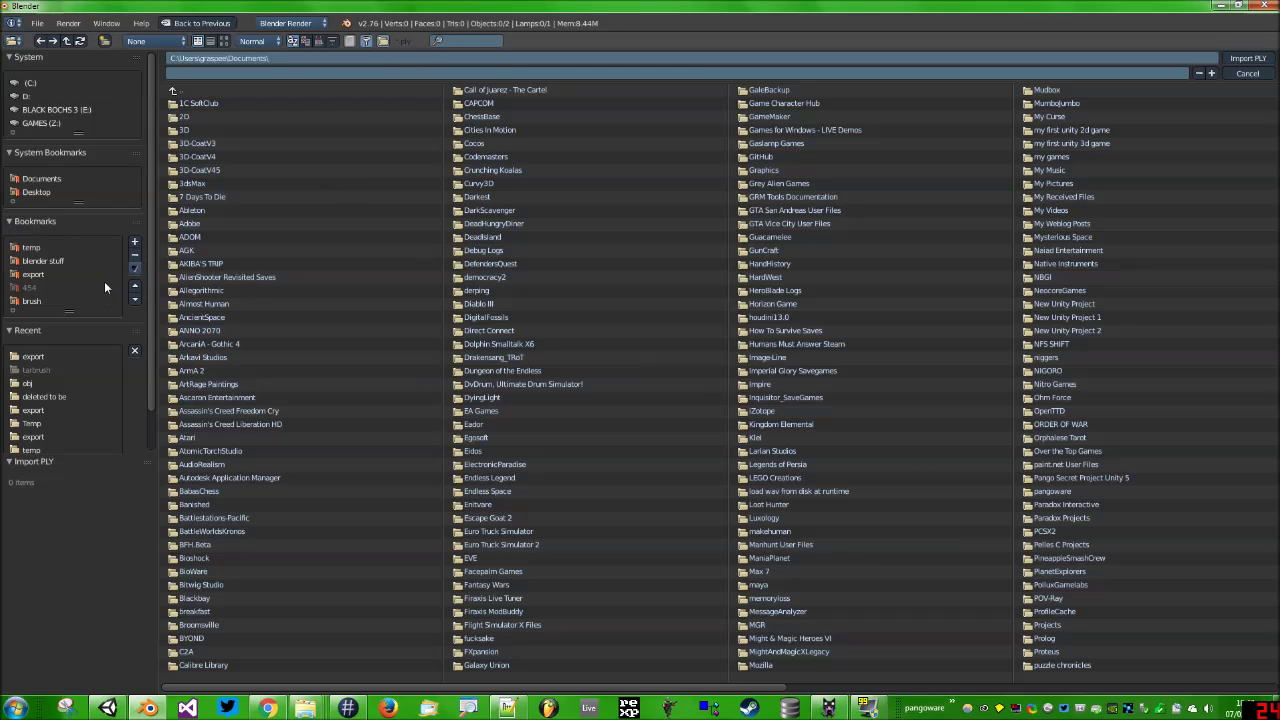
click(40, 274)
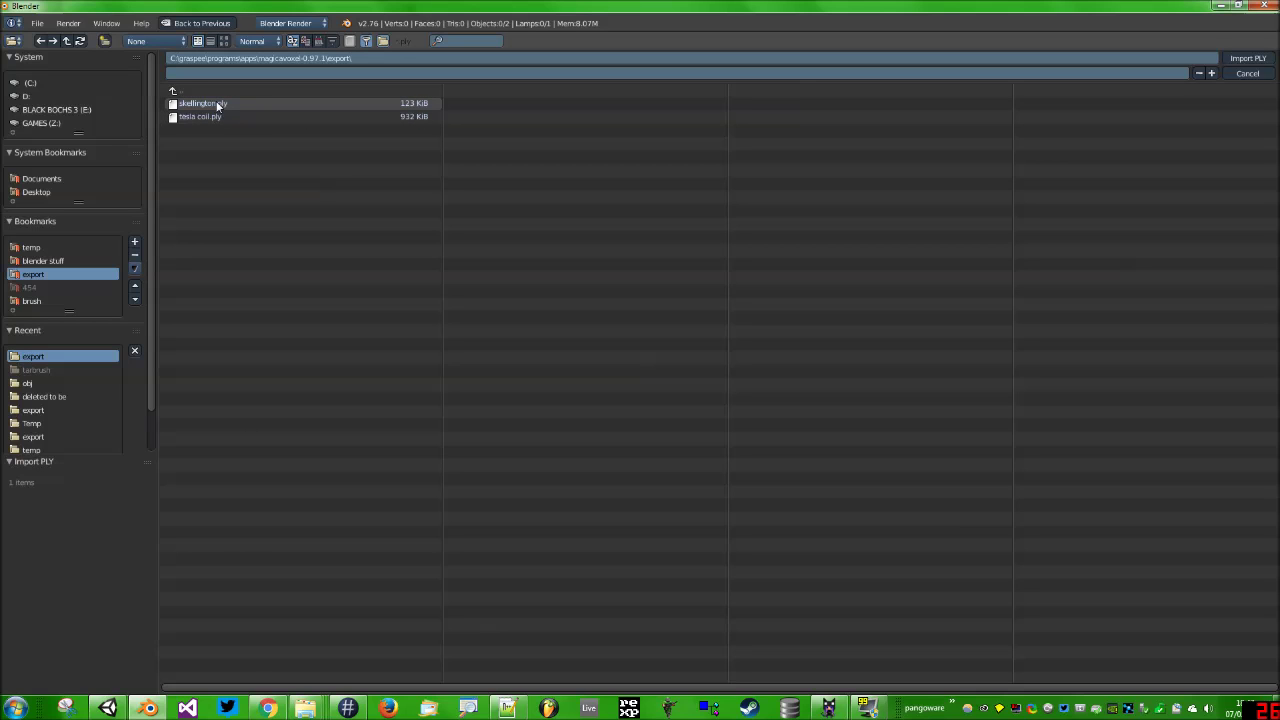
click(203, 103)
click(1248, 58)
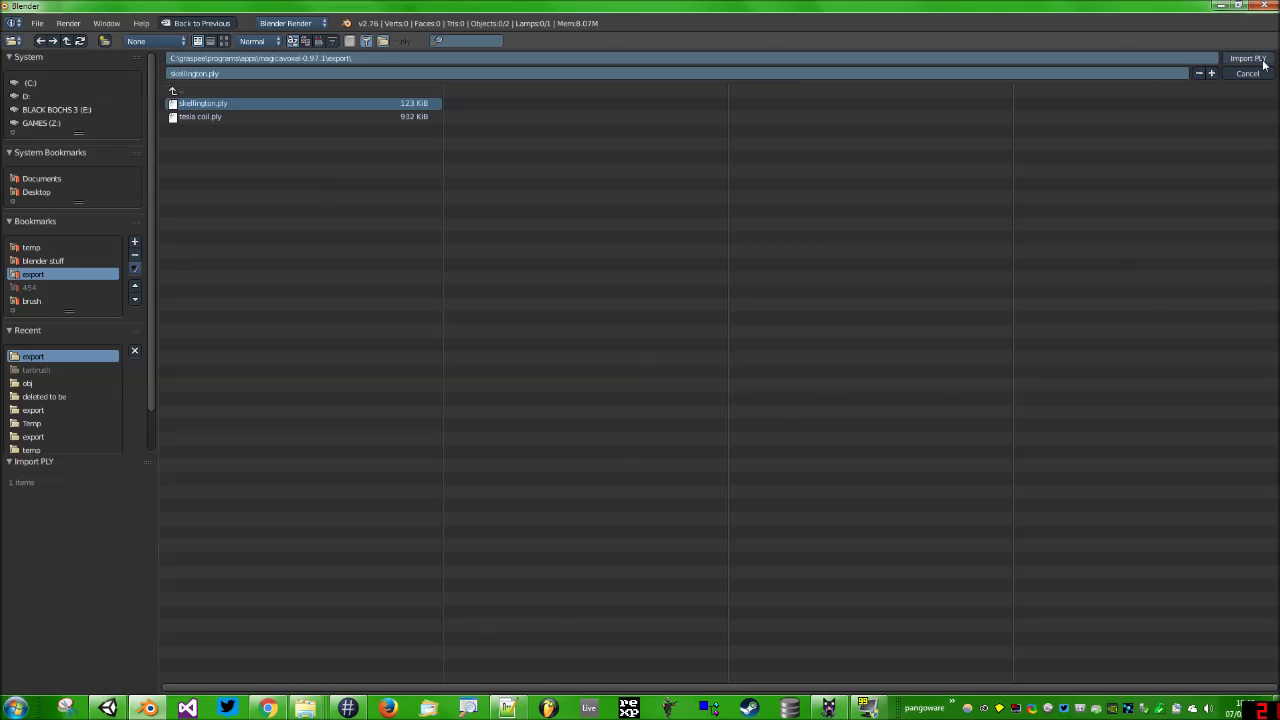
scroll(705, 310, down, 6)
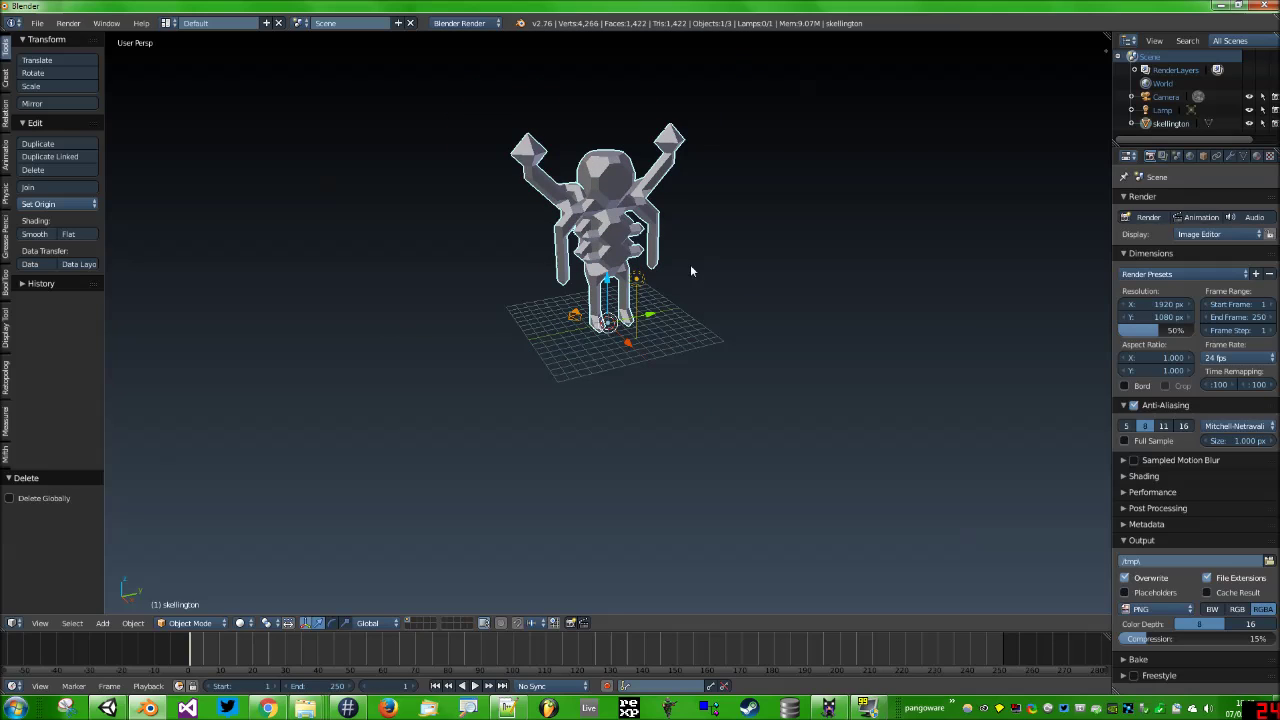
click(246, 623)
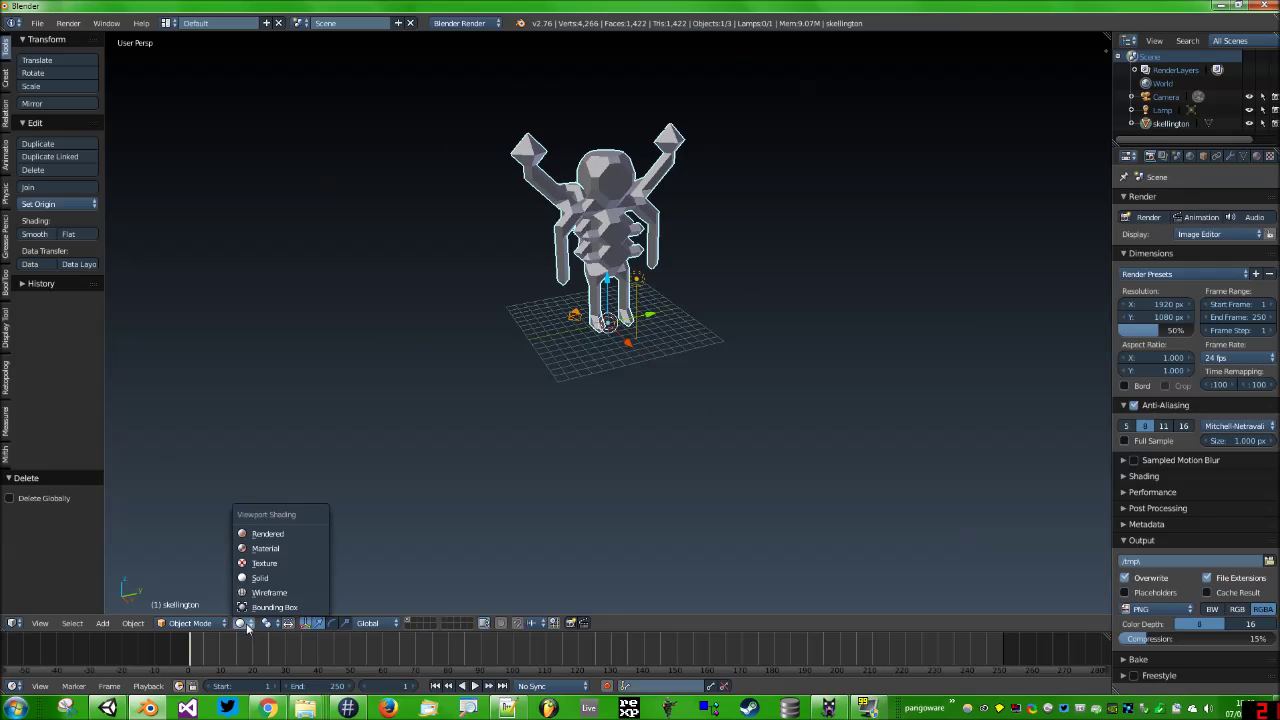
click(266, 564)
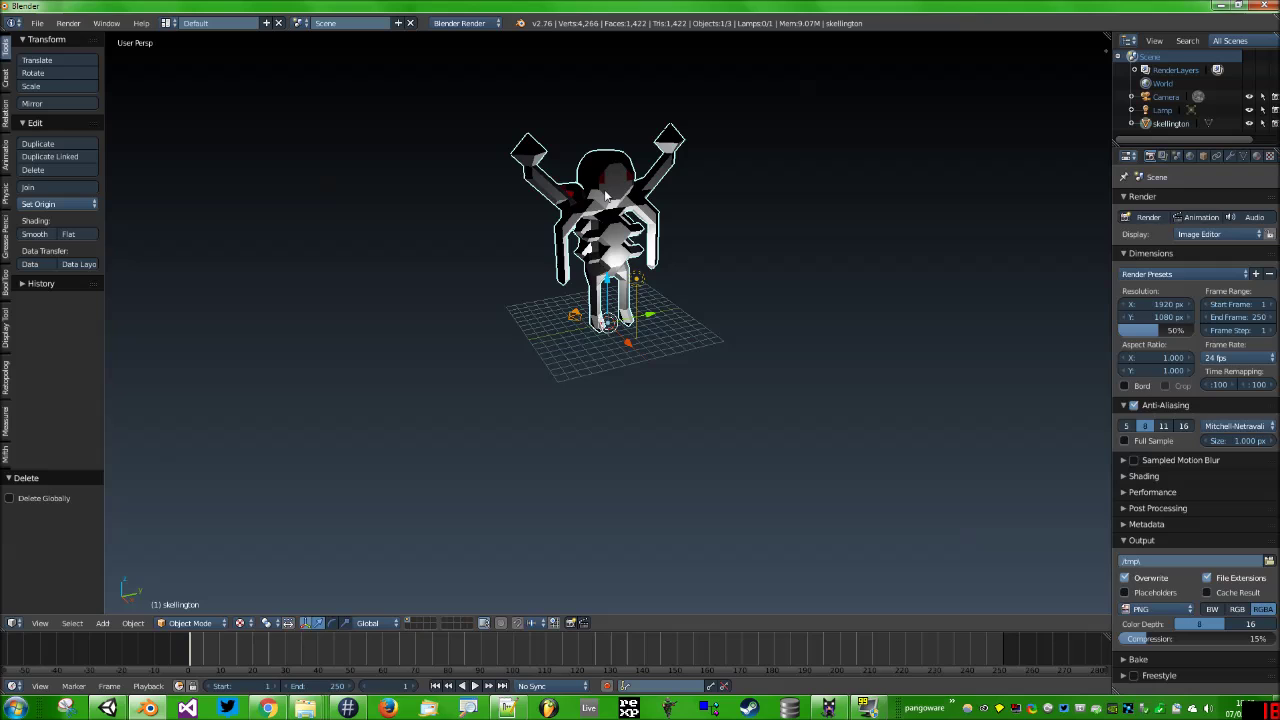
- Set up an FBX export of the model to the bookmarked brush folder, limited to Selected Objects
click(37, 23)
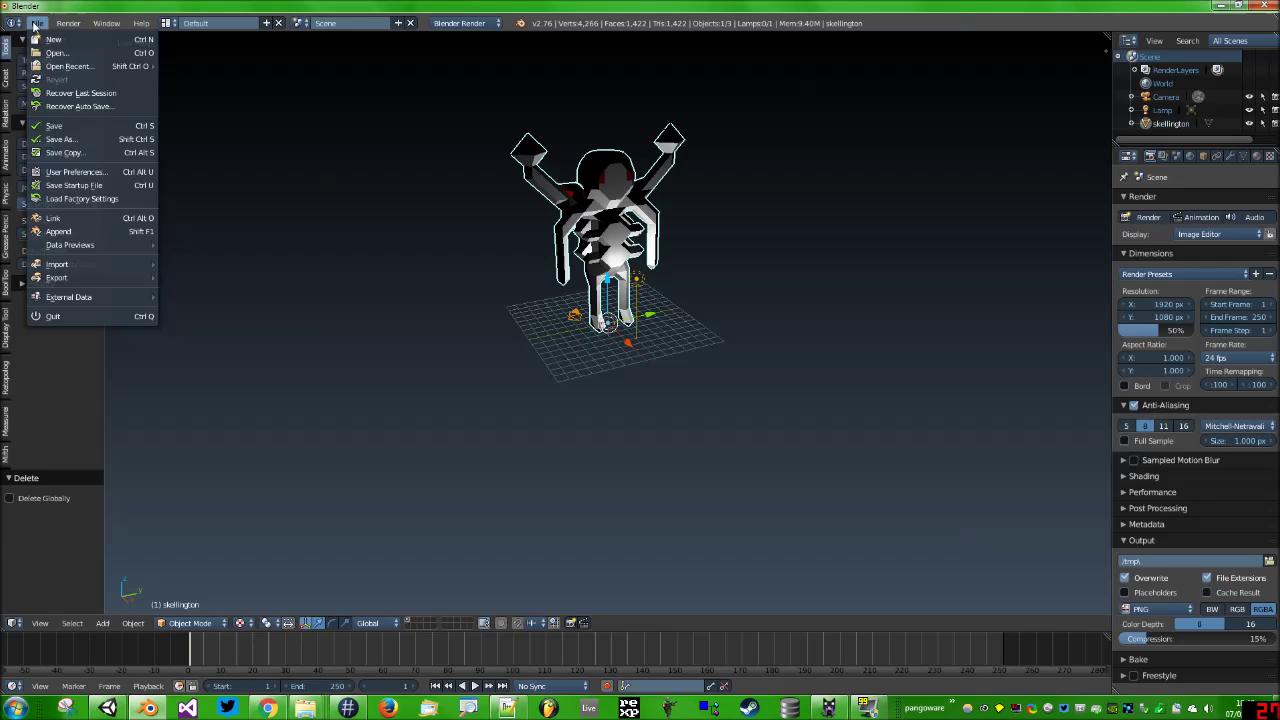
mouse_move(88, 277)
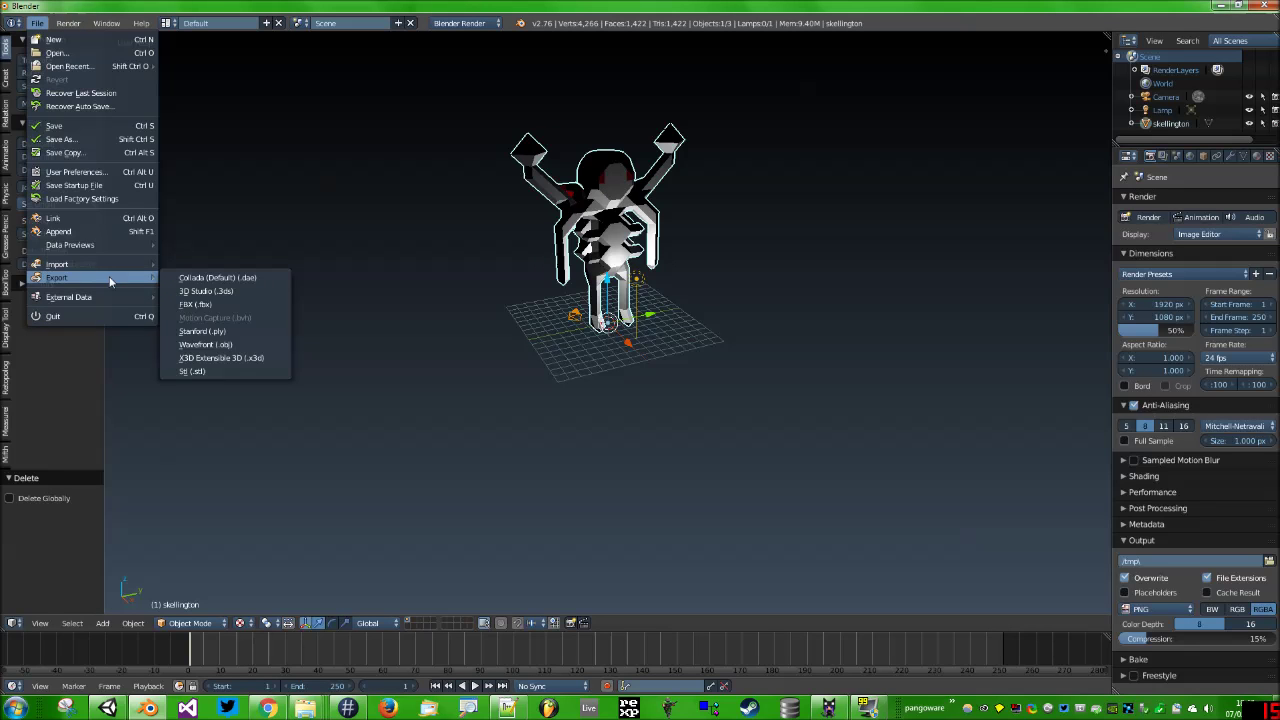
click(187, 305)
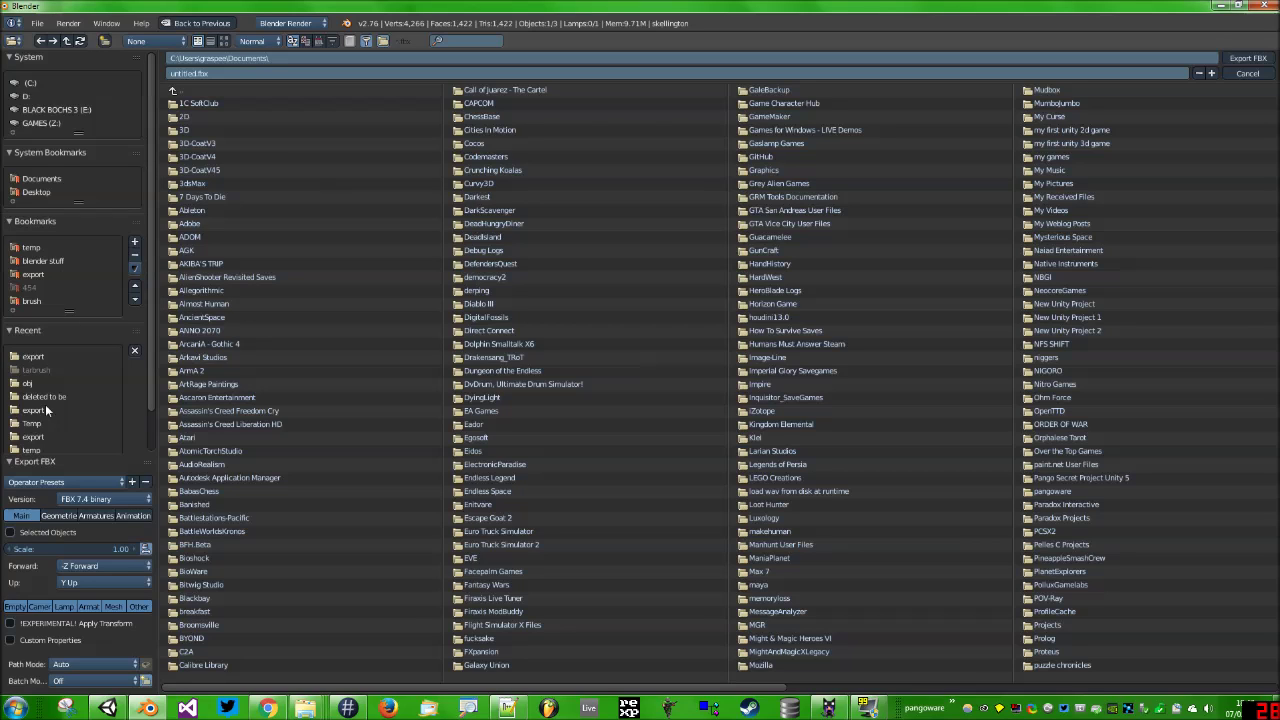
click(44, 301)
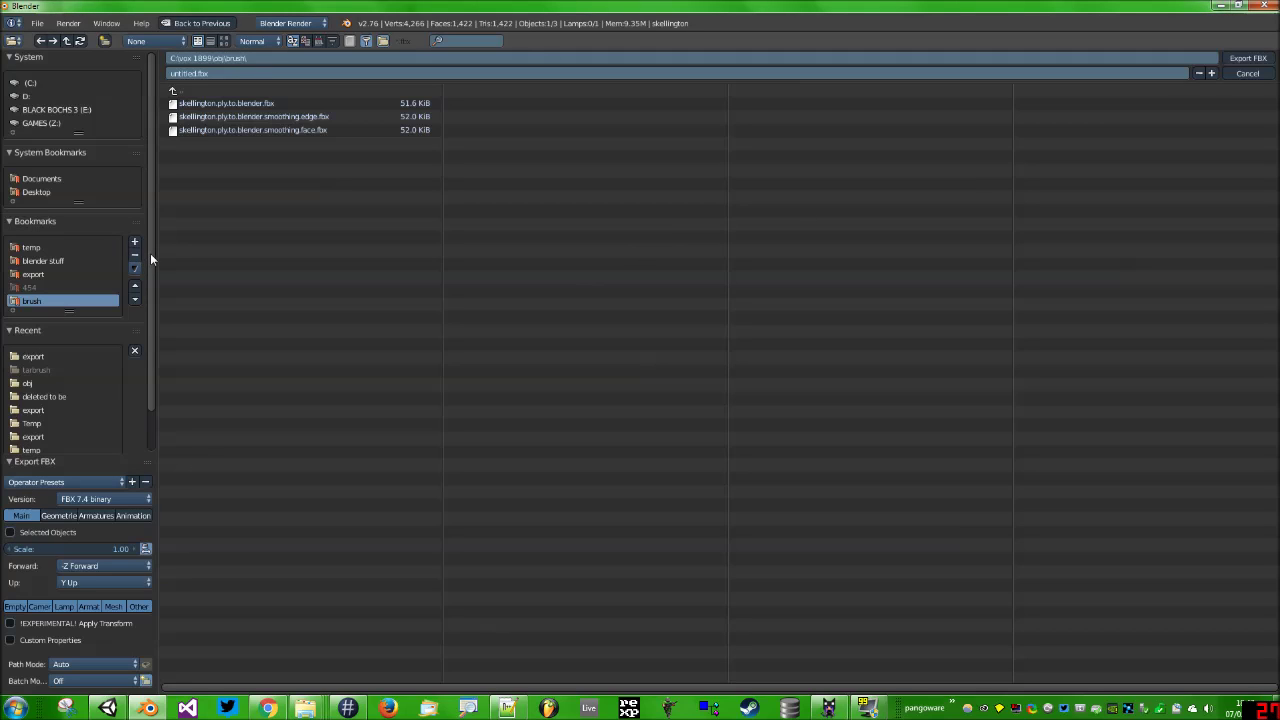
drag(150, 253, 150, 330)
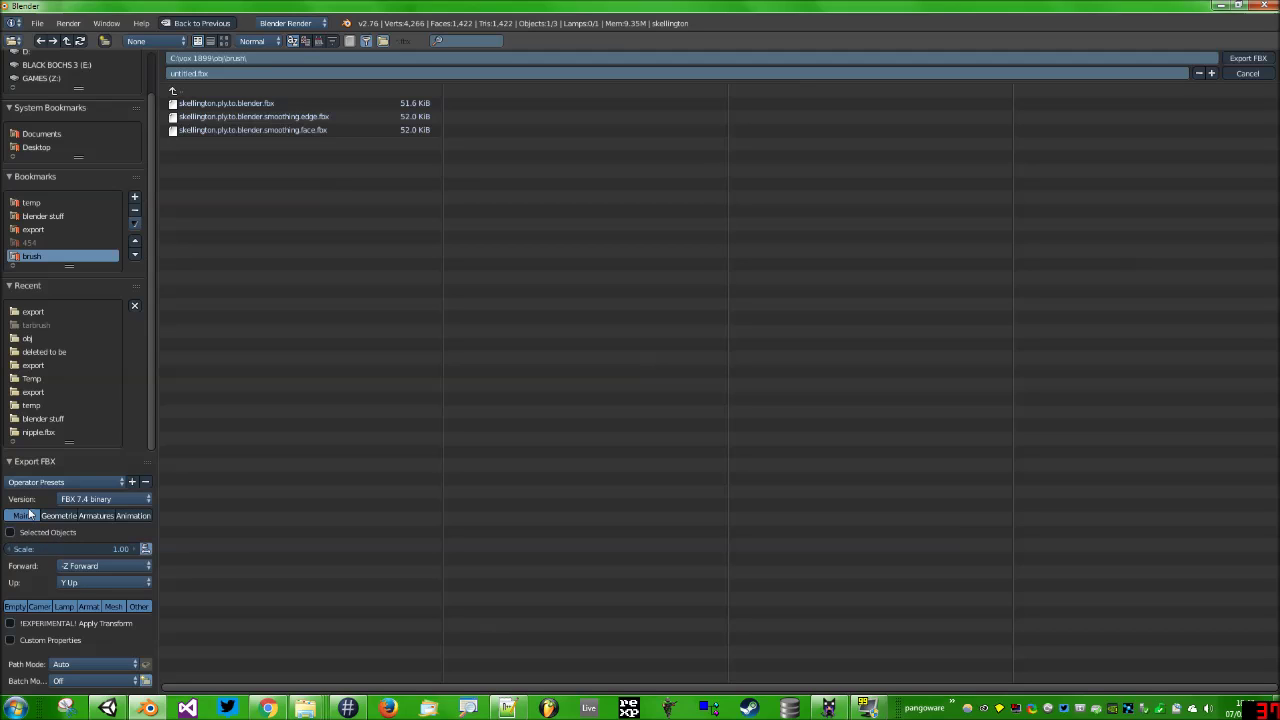
click(96, 516)
click(50, 516)
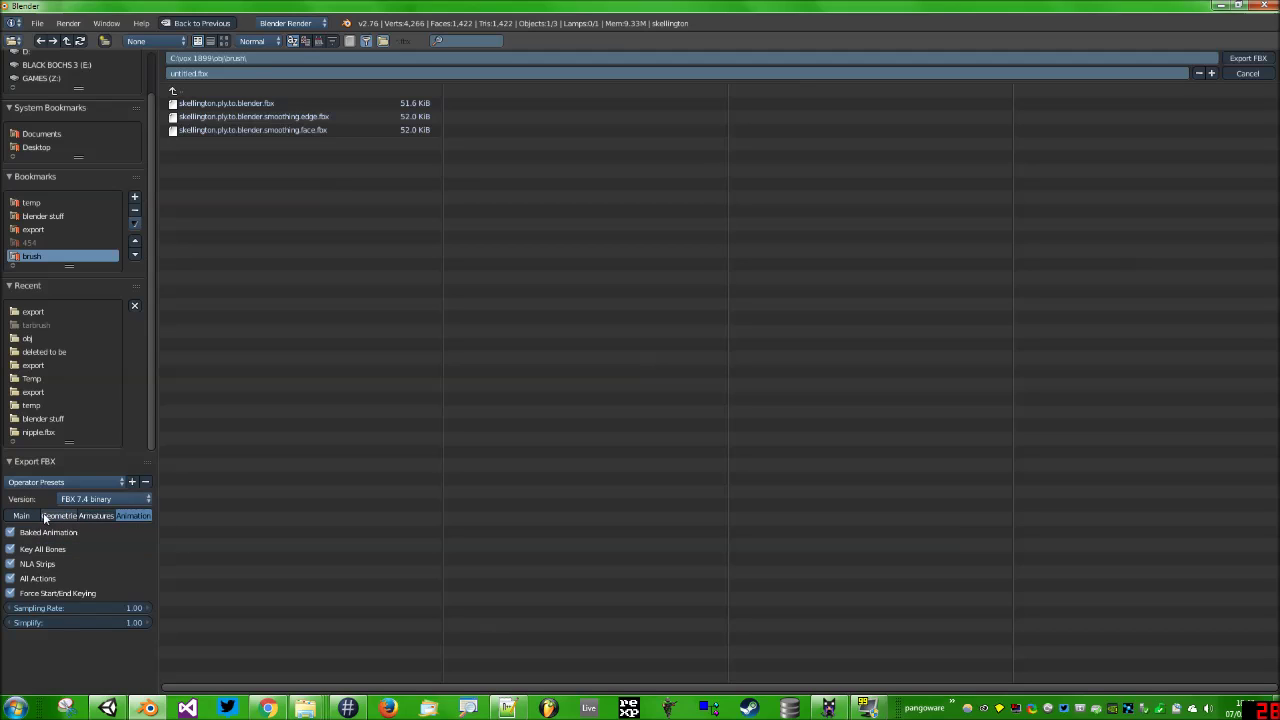
click(21, 516)
click(11, 534)
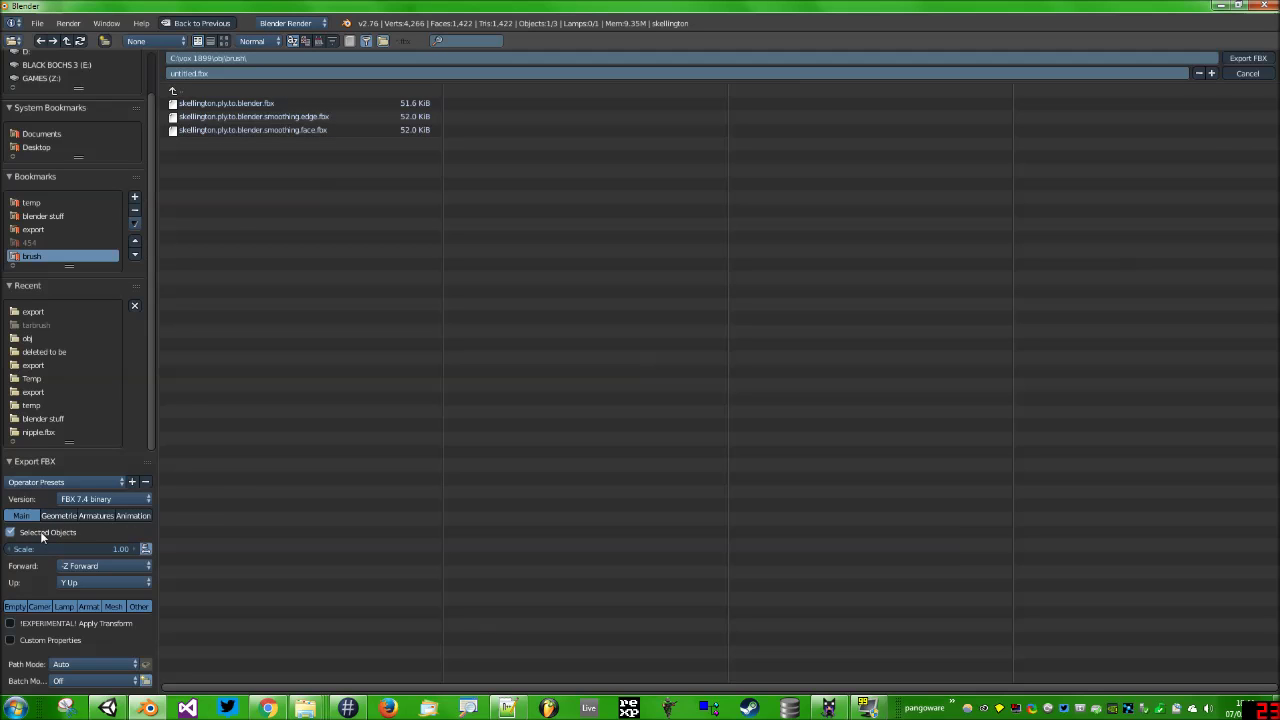
- Switch to Unity and add skellington.ply.to.blender.fbx from the brush folder to the project's Assets
click(1219, 8)
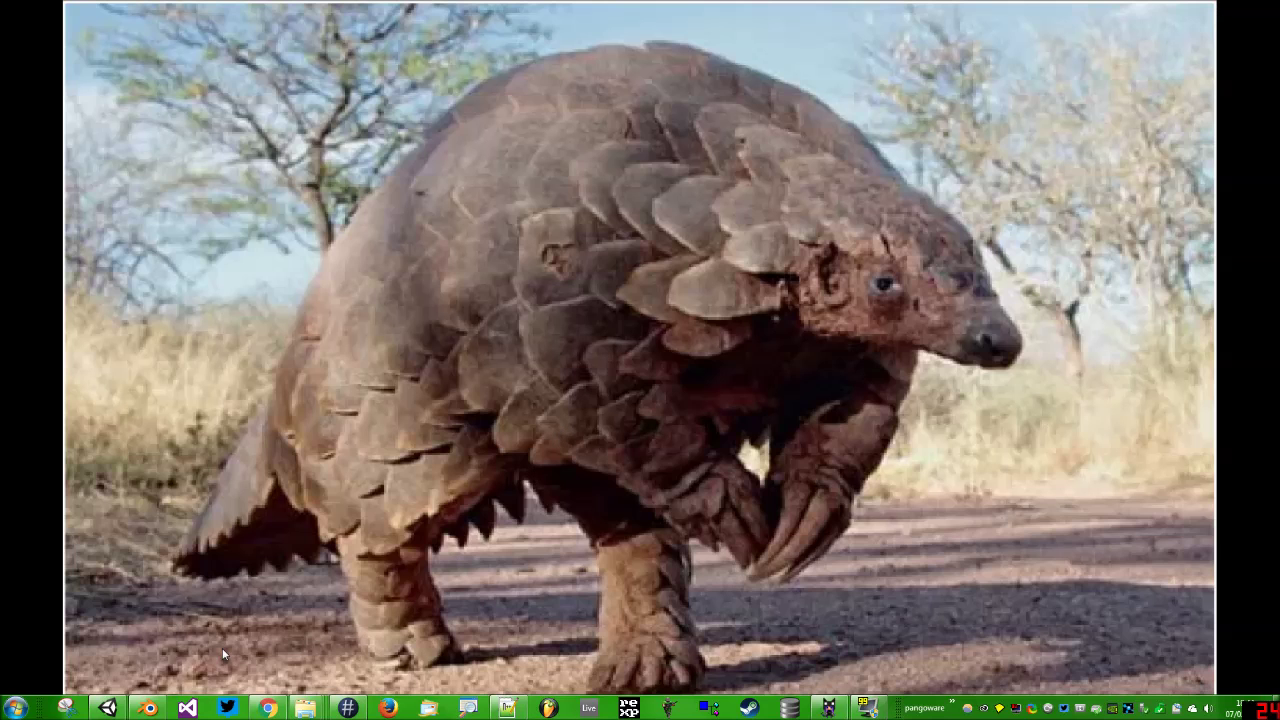
click(108, 708)
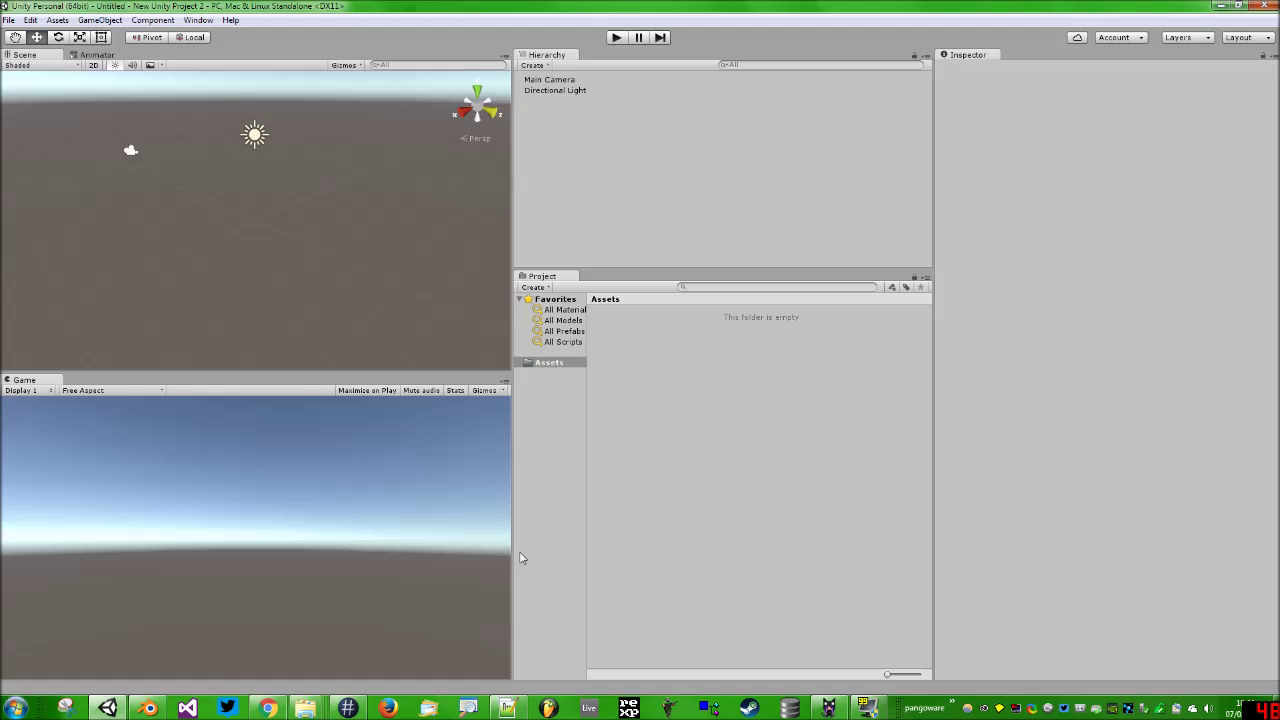
mouse_move(306, 708)
click(183, 643)
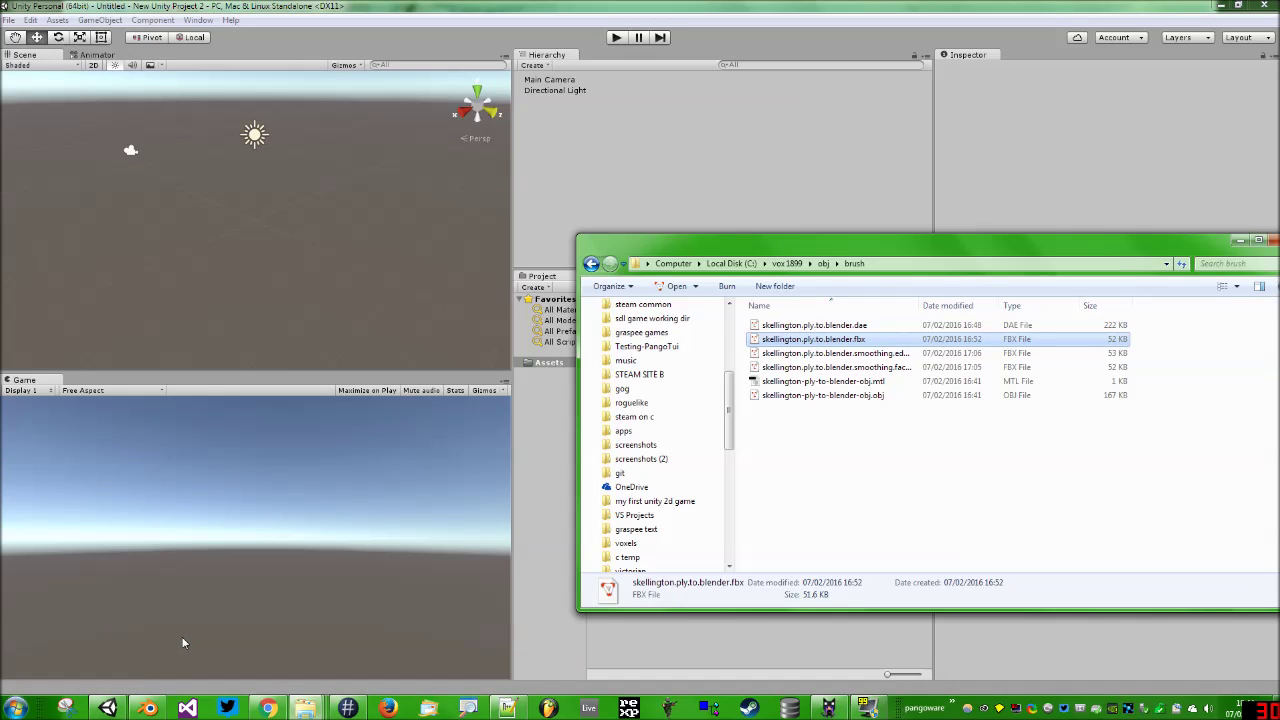
drag(850, 242, 1194, 368)
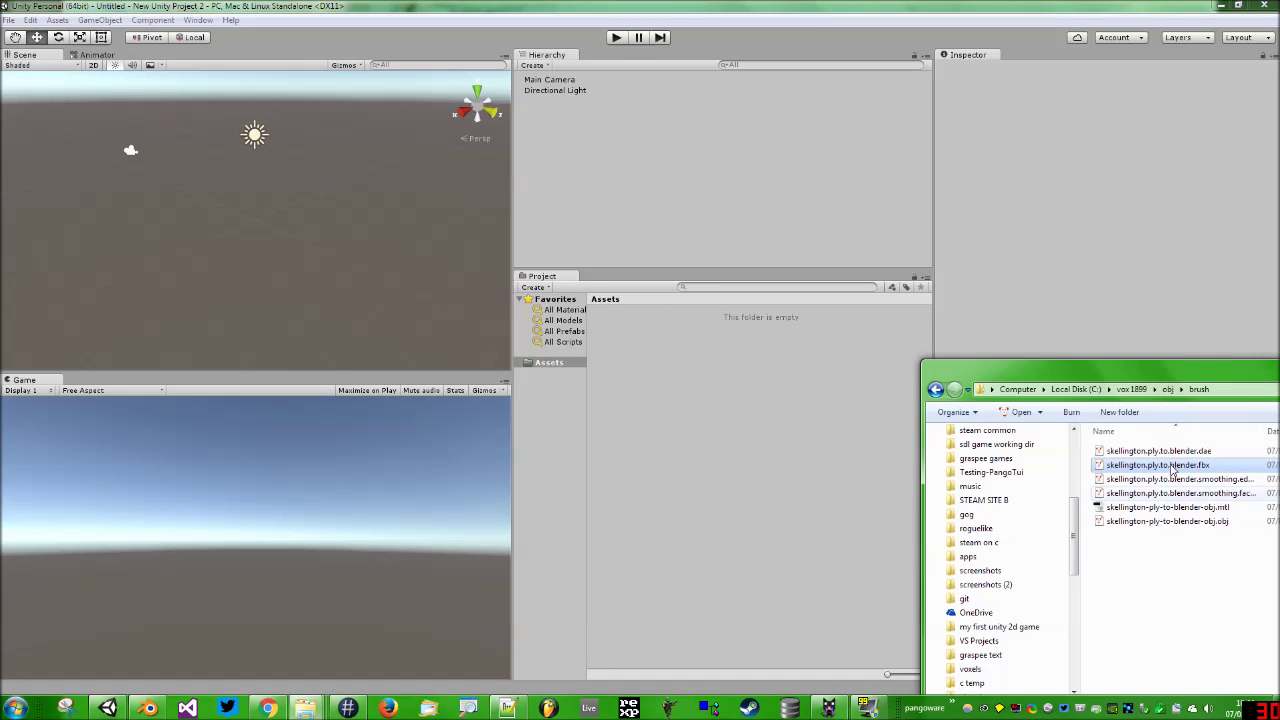
drag(1175, 470, 773, 422)
click(767, 373)
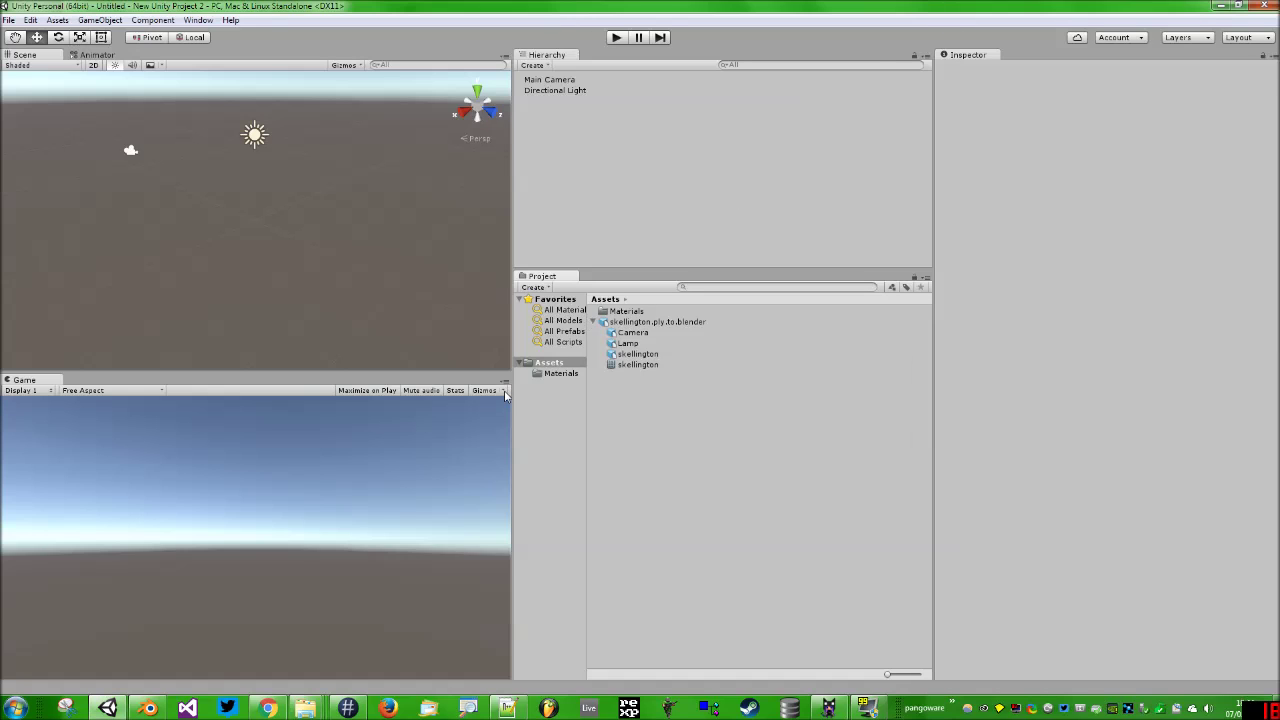
- Examine the imported skellington model from several angles in its preview, checking its surface colours
click(648, 356)
drag(1155, 525, 1085, 533)
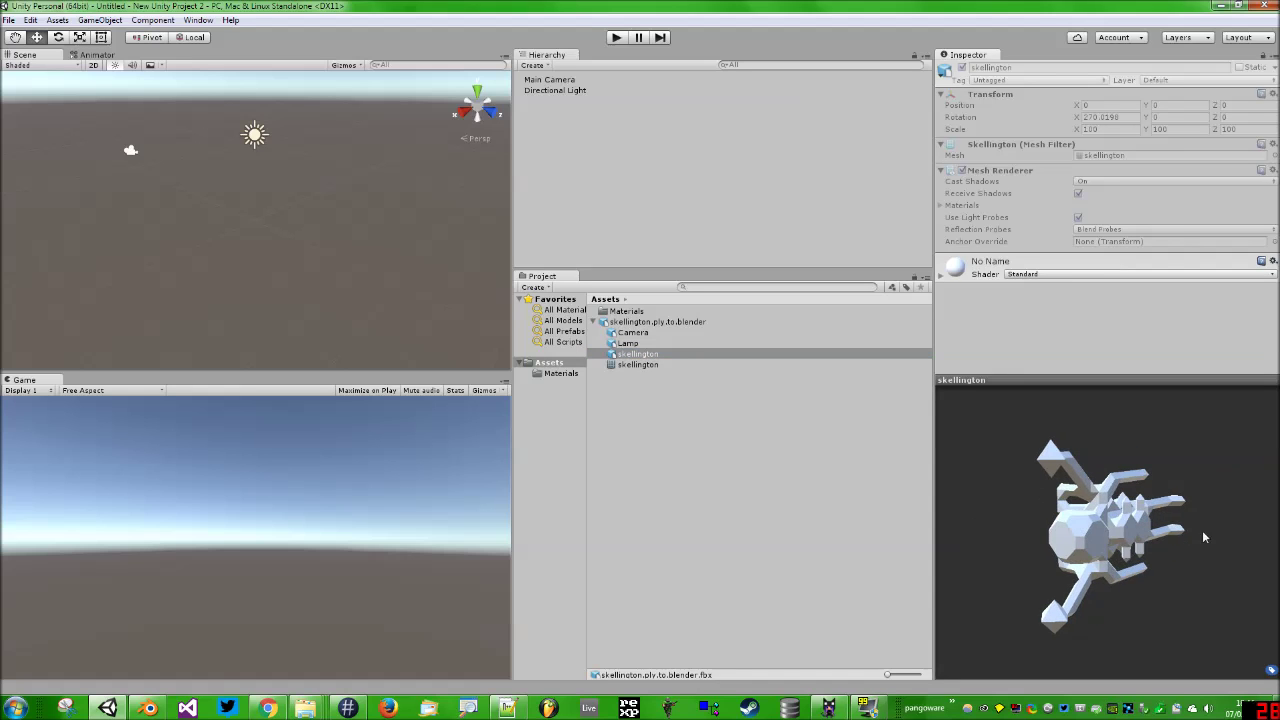
drag(1204, 538, 1161, 550)
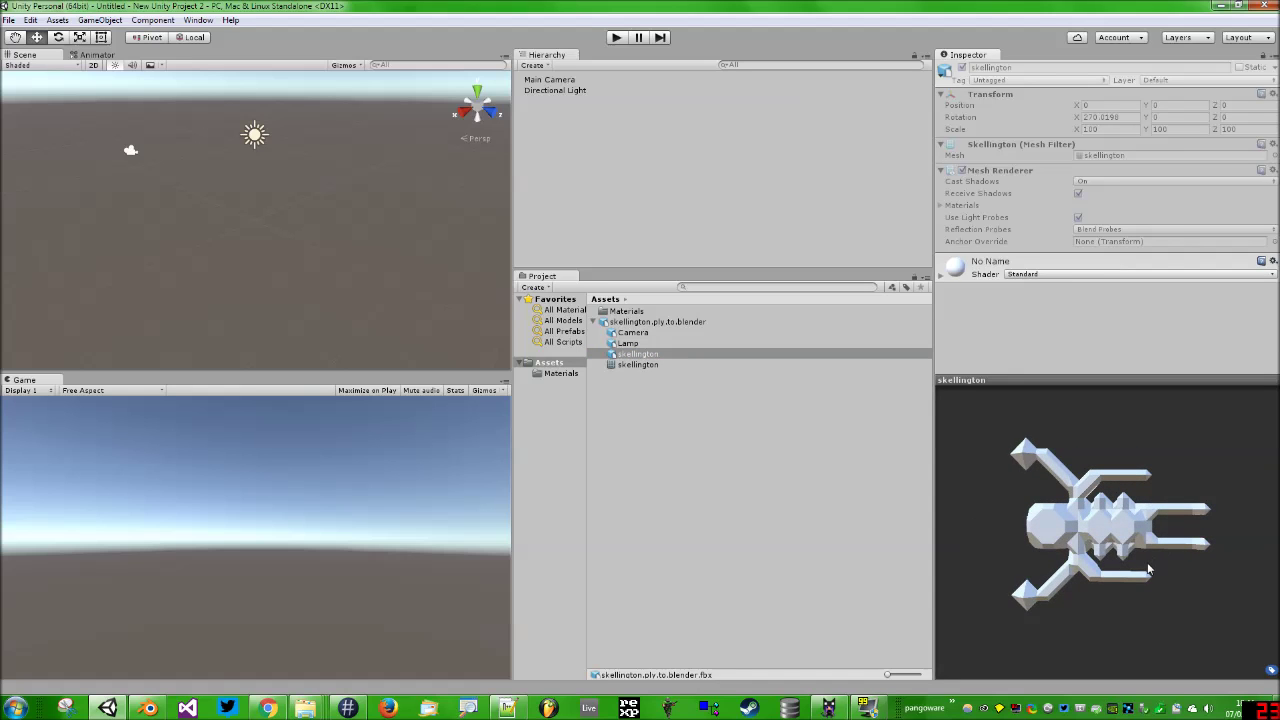
drag(1112, 541, 1120, 536)
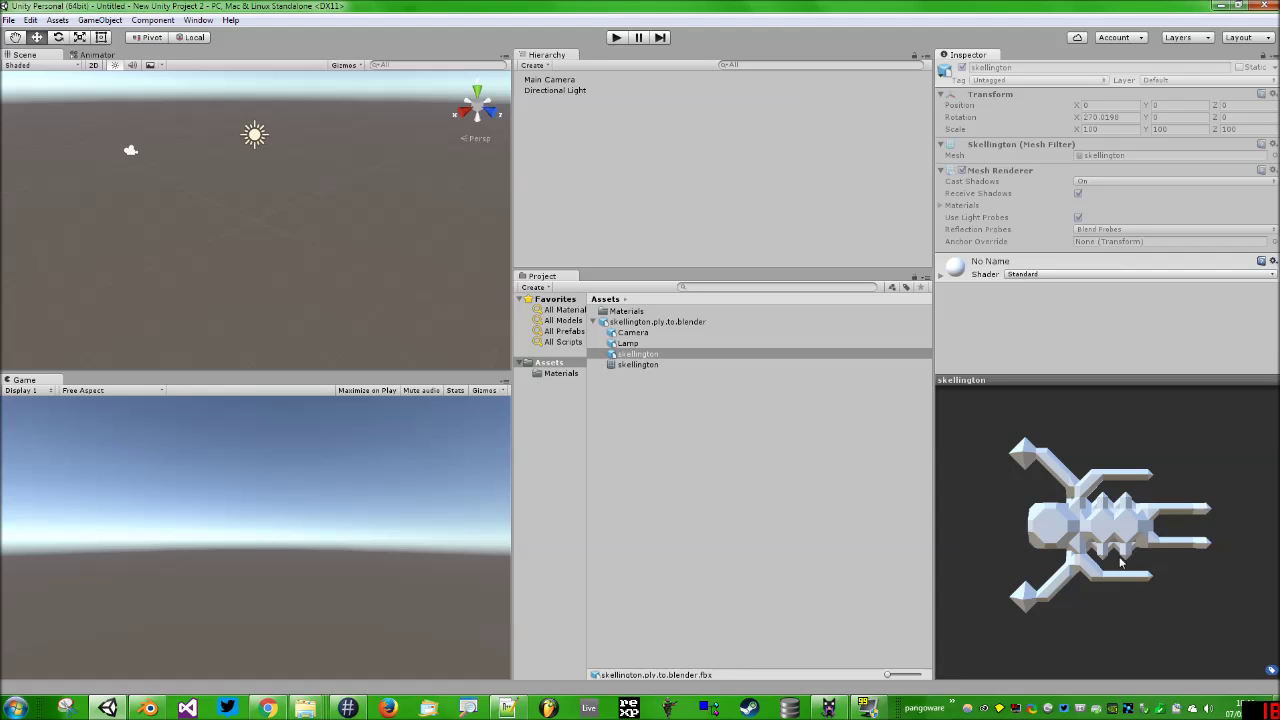
drag(1120, 560, 1152, 492)
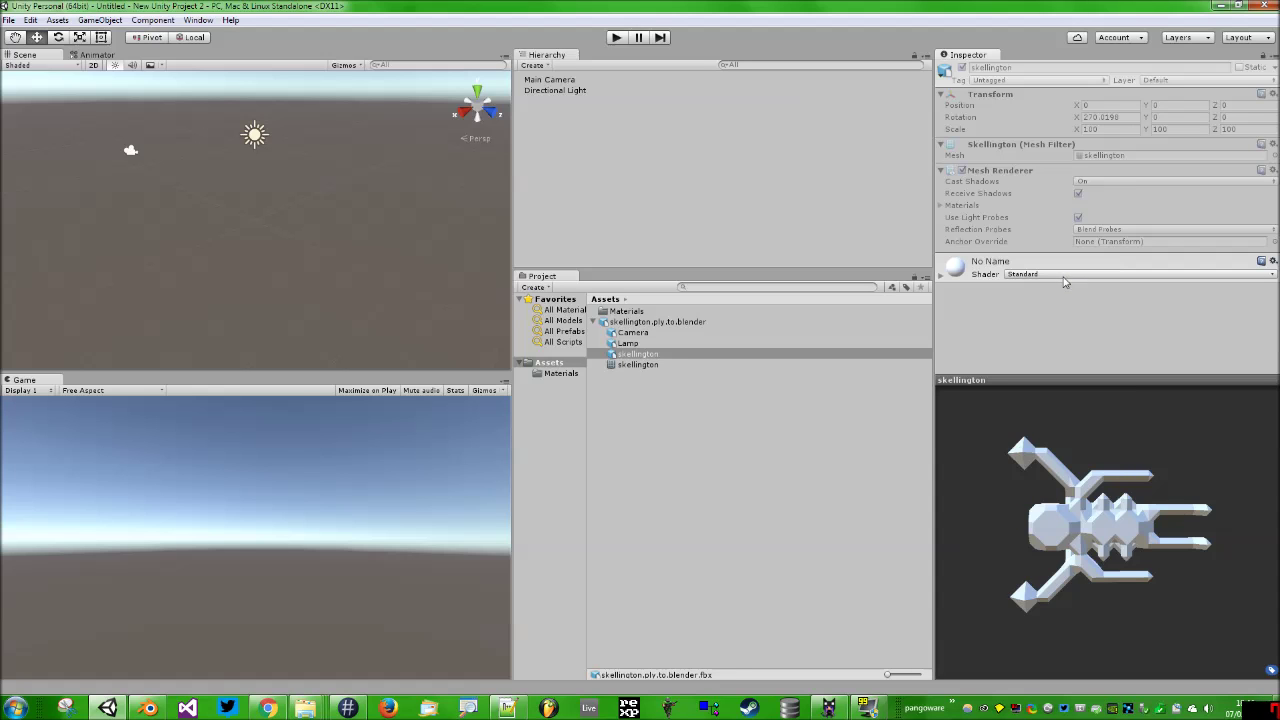
- Switch to Chrome and view the beginning of the Unity forum thread "Standard shader with vertex colors"
click(1226, 6)
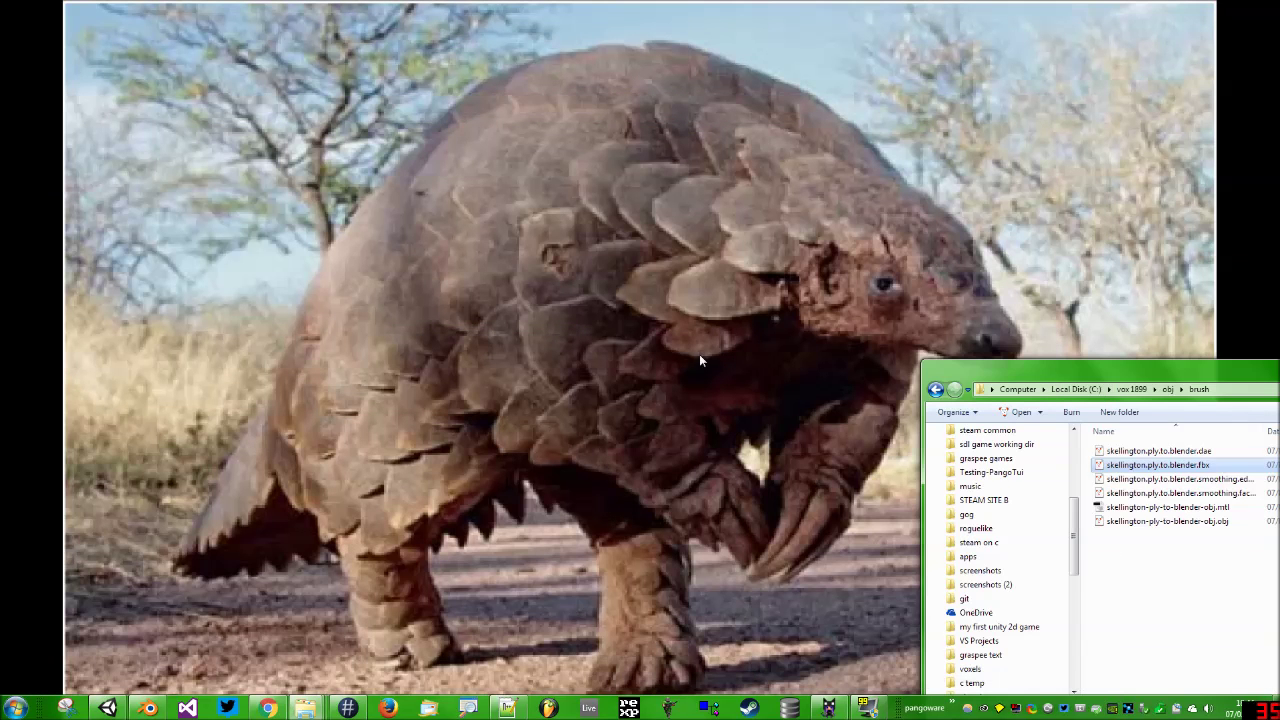
click(268, 708)
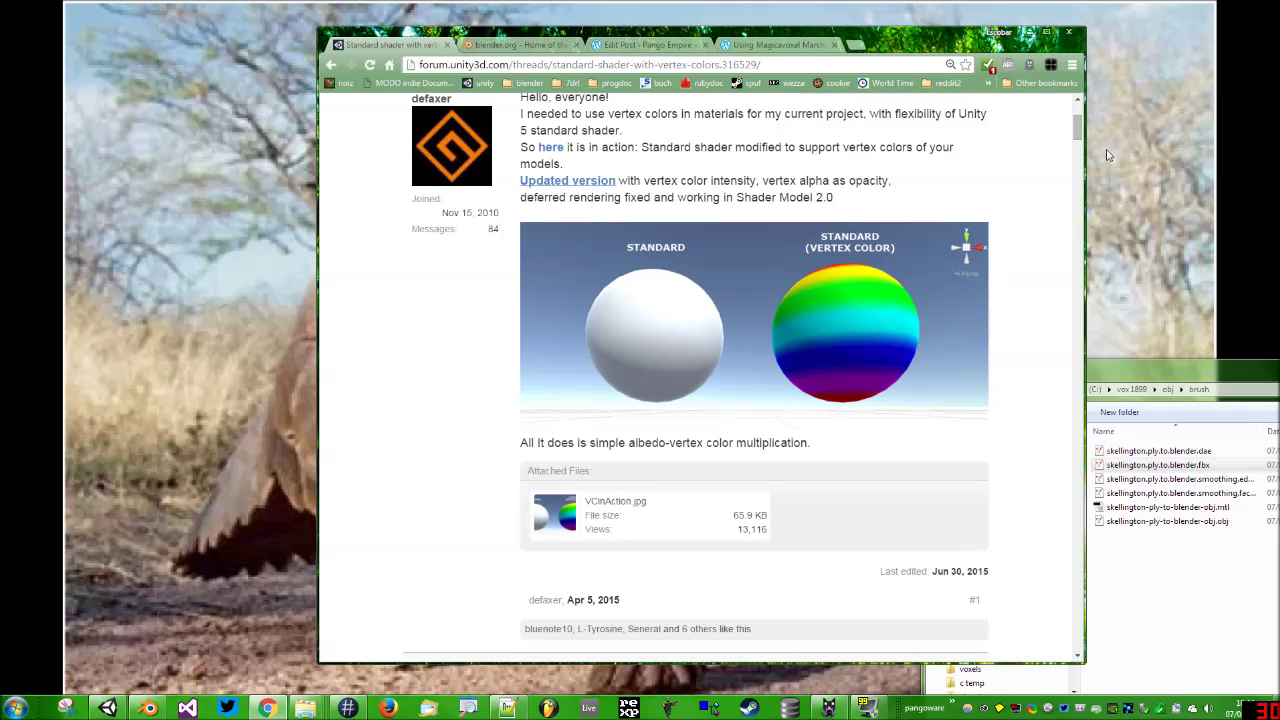
drag(1079, 131, 1079, 112)
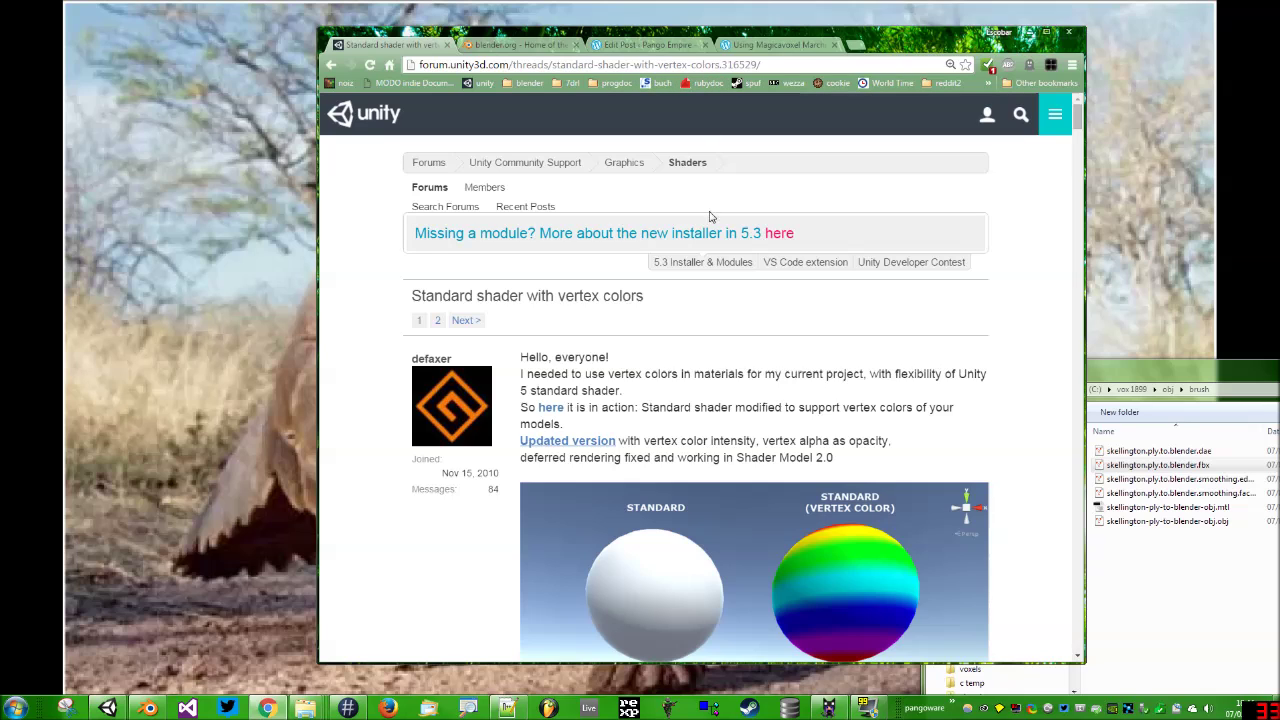
- Download the updated vertex-color shader package from the forum thread and import all of its contents into the Unity project
click(576, 441)
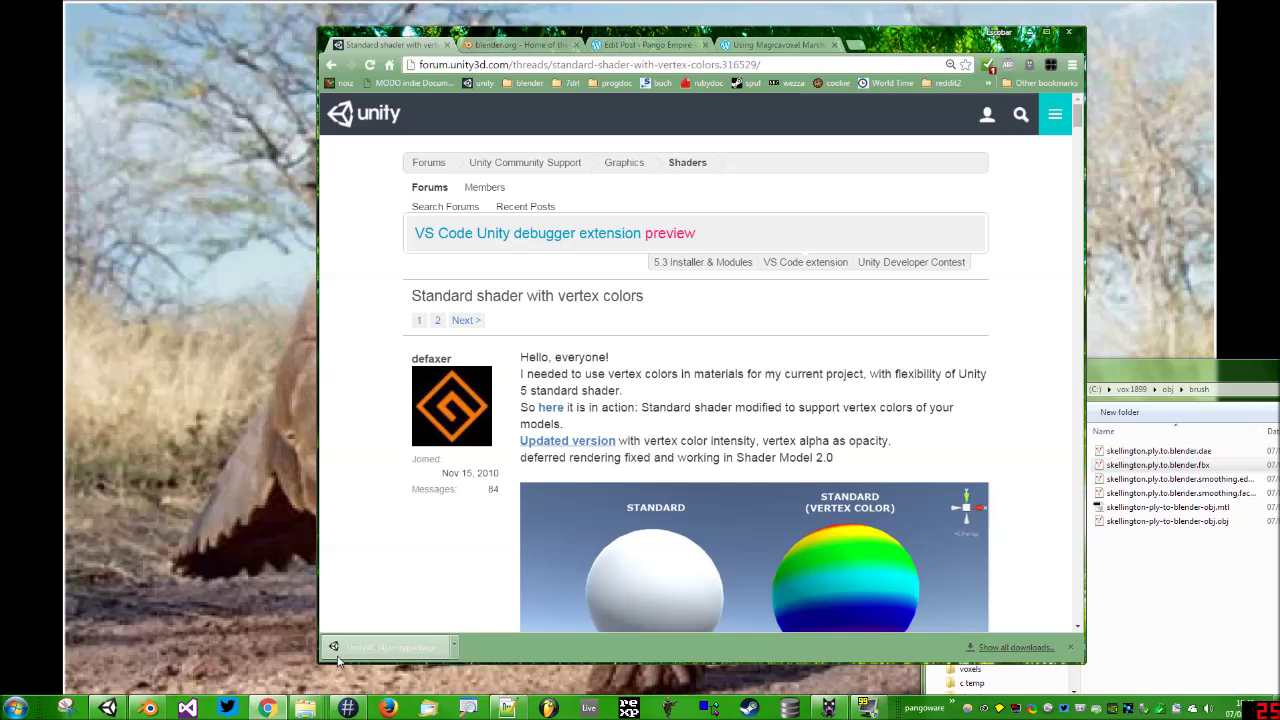
click(453, 647)
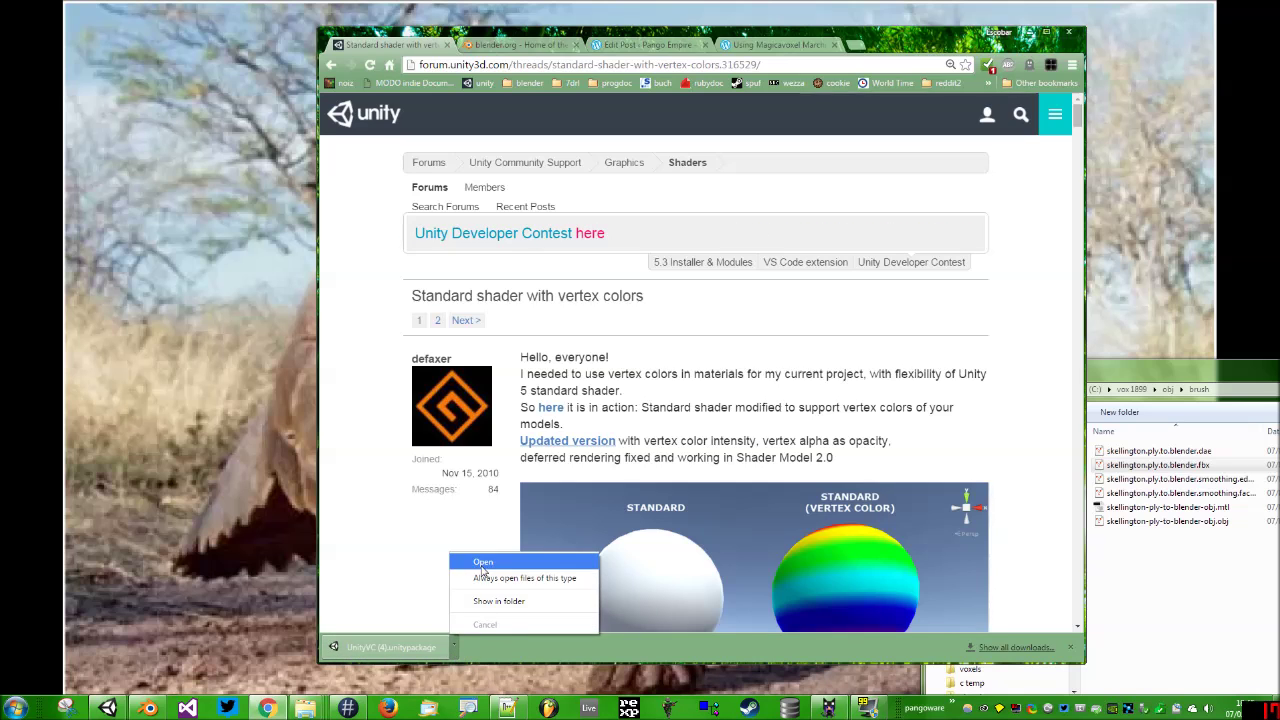
click(483, 563)
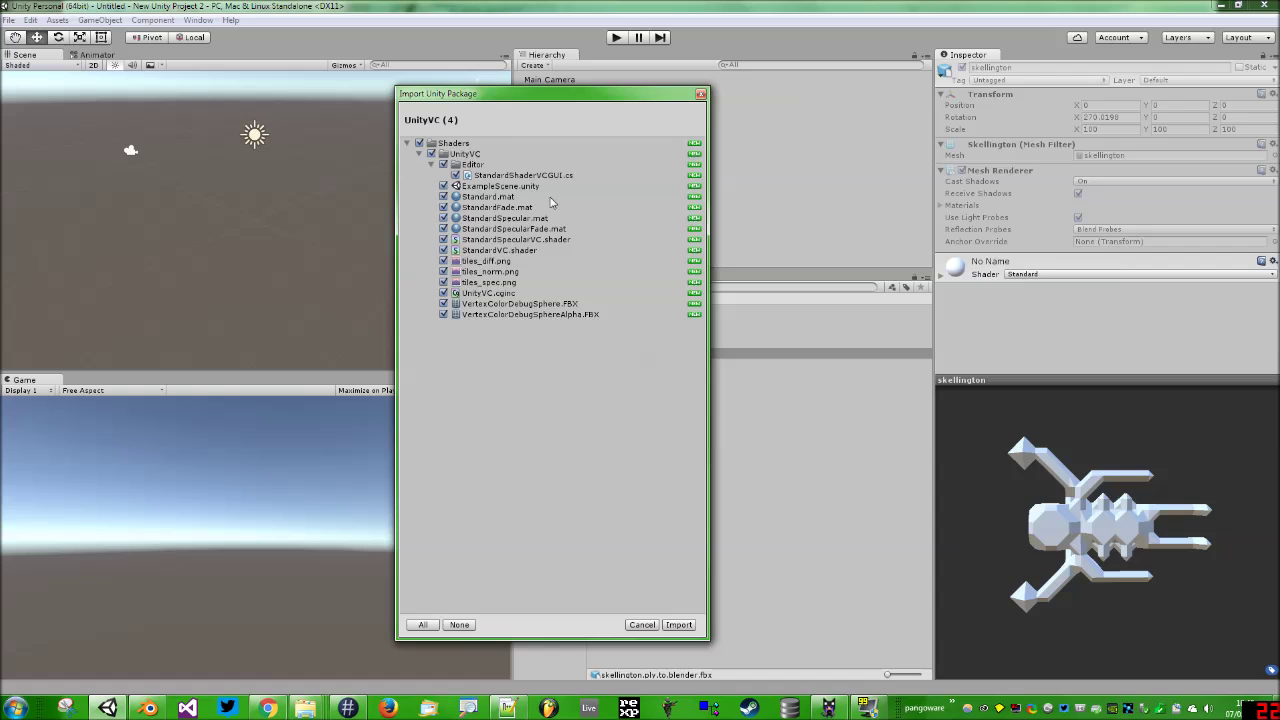
drag(512, 97, 507, 95)
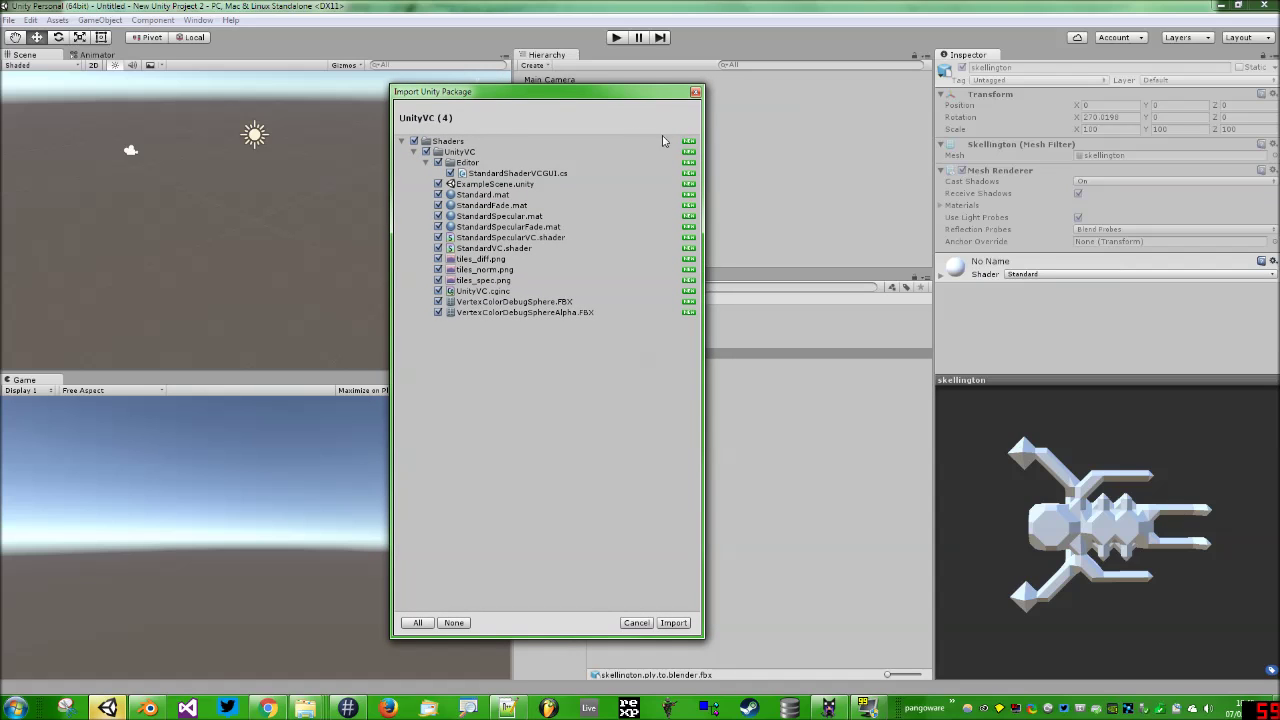
click(673, 623)
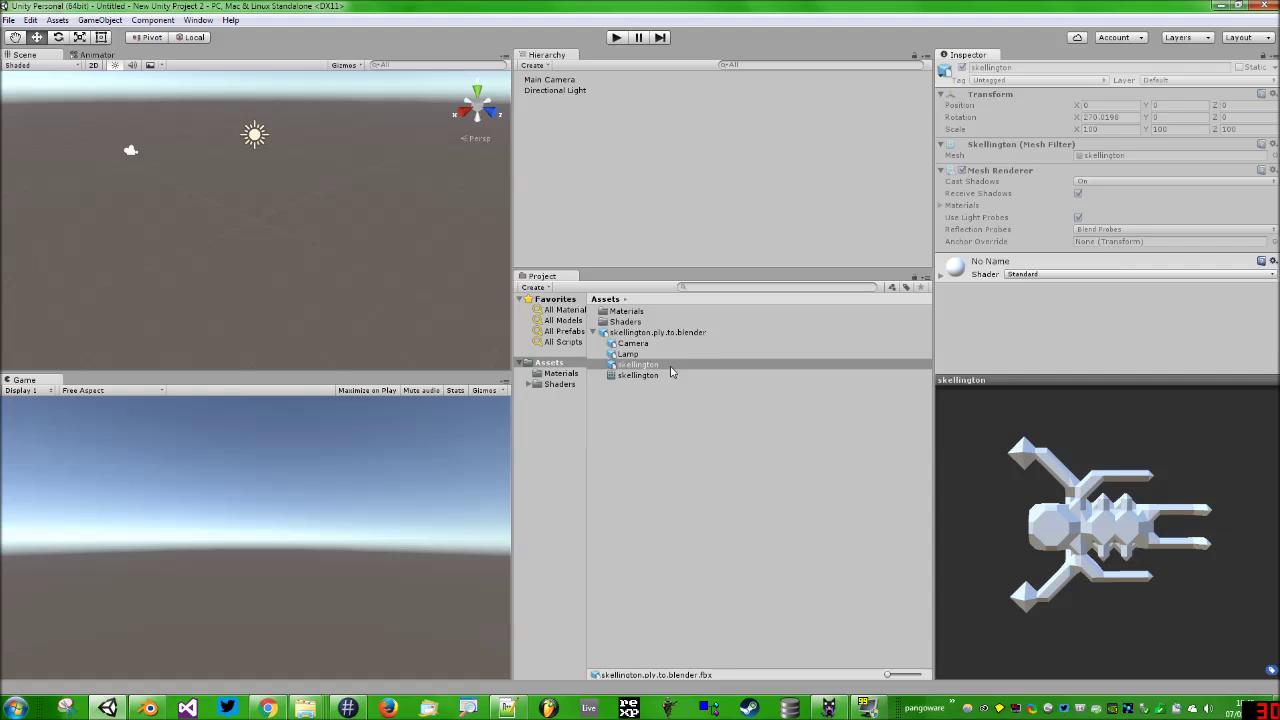
- Assign the Standard (Vertex Color) shader to the skellington model's material and check its colors in the preview
click(1036, 275)
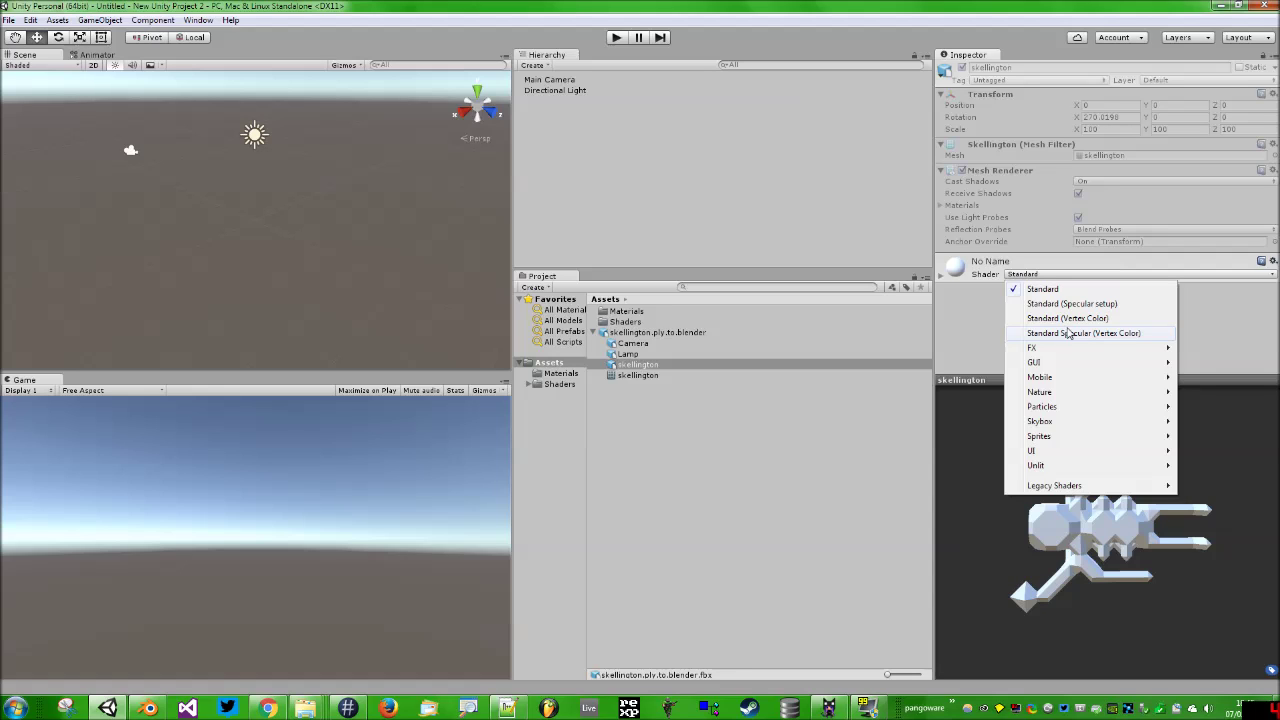
click(1066, 320)
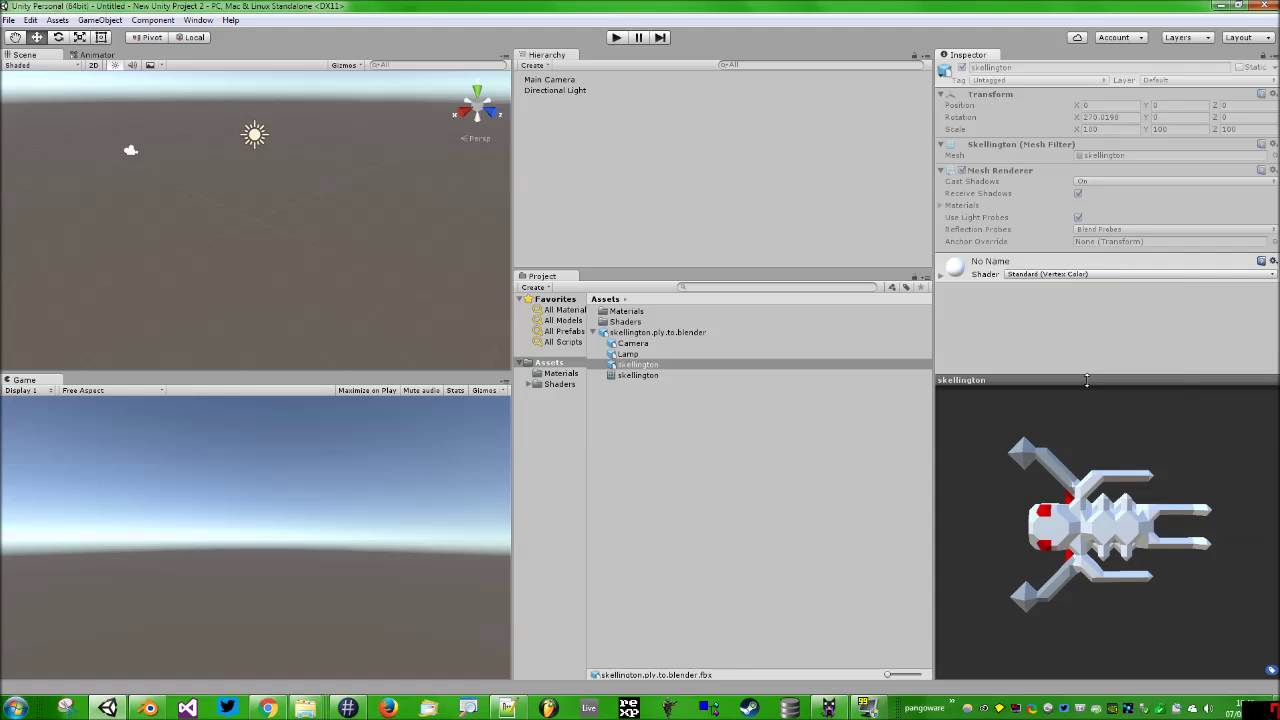
drag(1108, 541, 1162, 505)
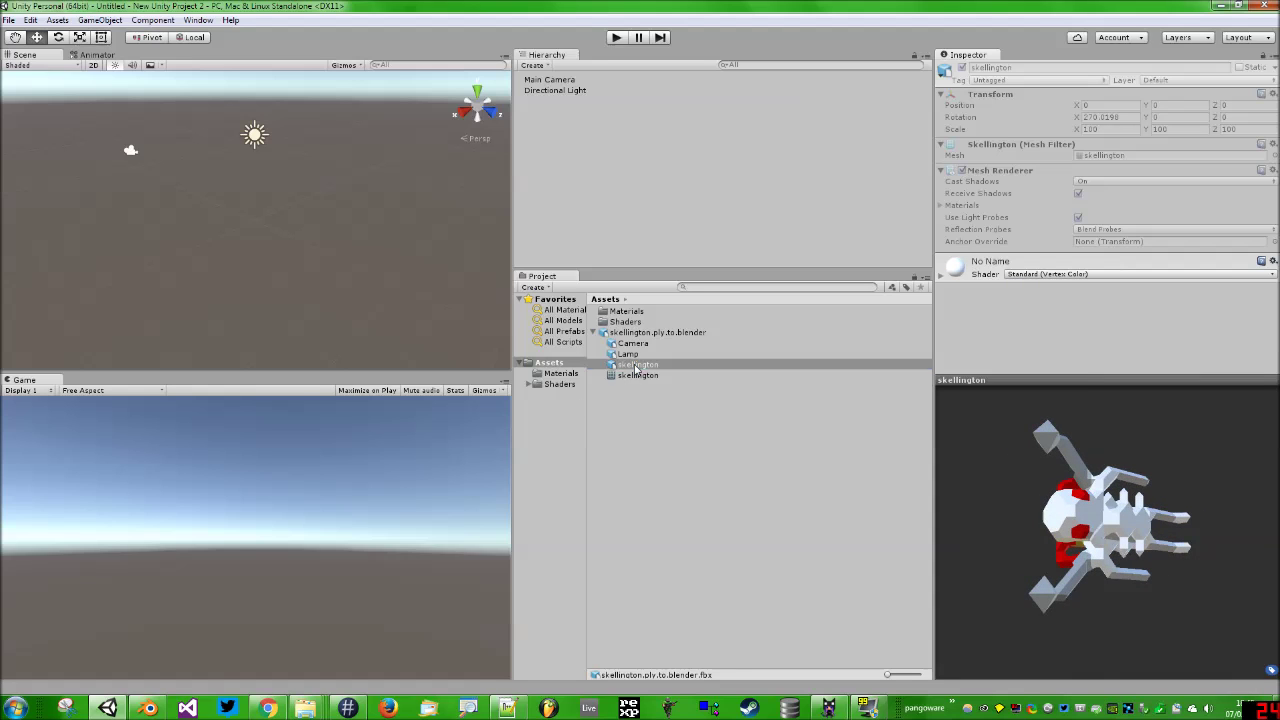
- Place the skellington model from the project's Assets into the scene and bring its whole body into view
drag(636, 368, 306, 260)
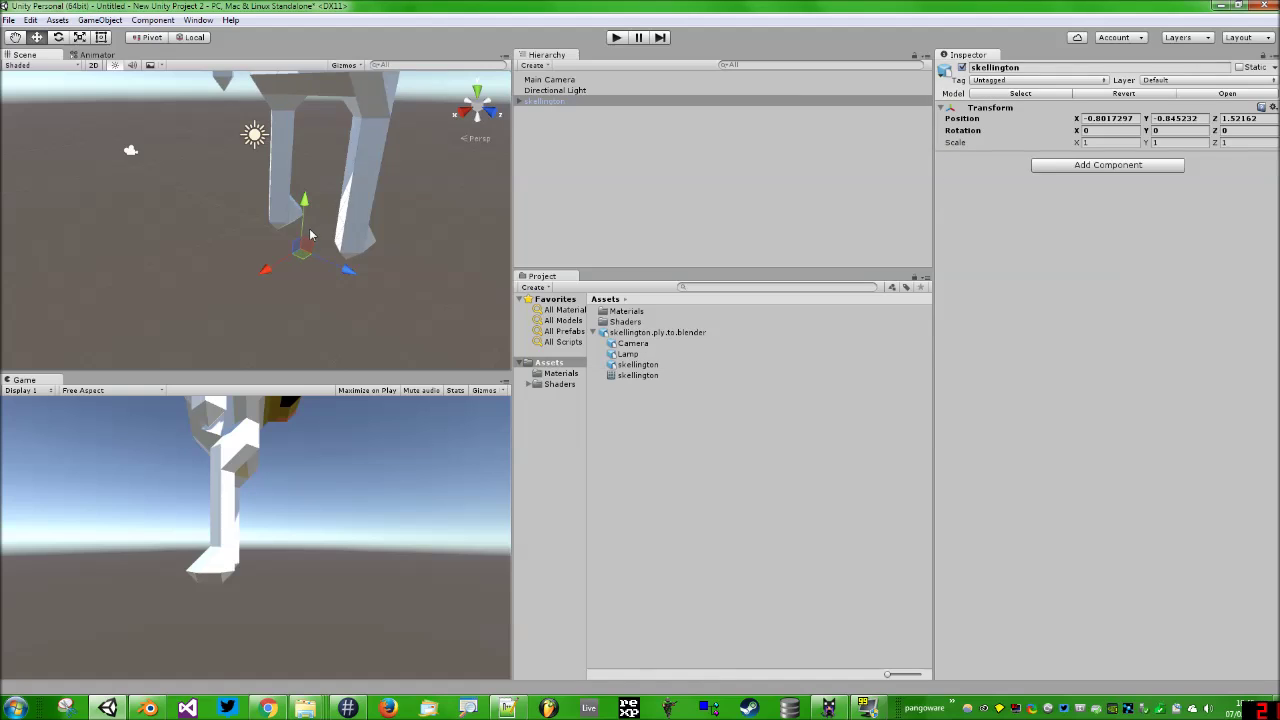
scroll(310, 235, down, 5)
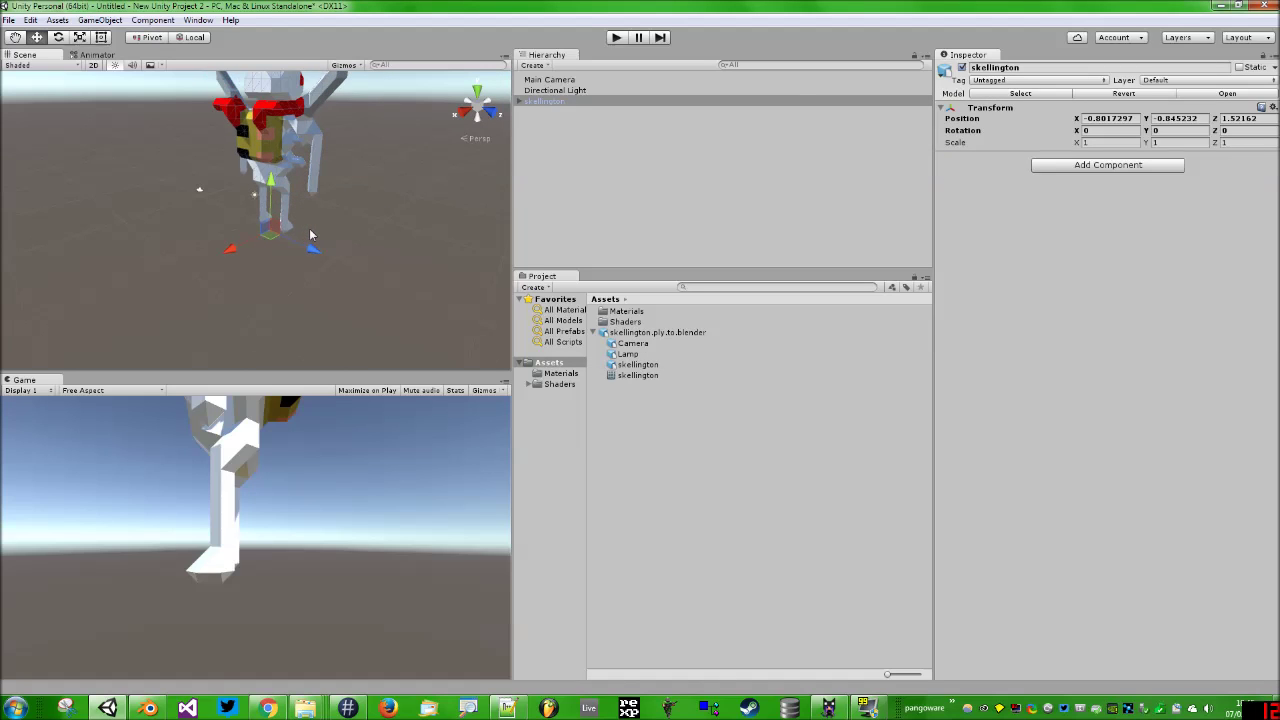
scroll(310, 235, down, 1)
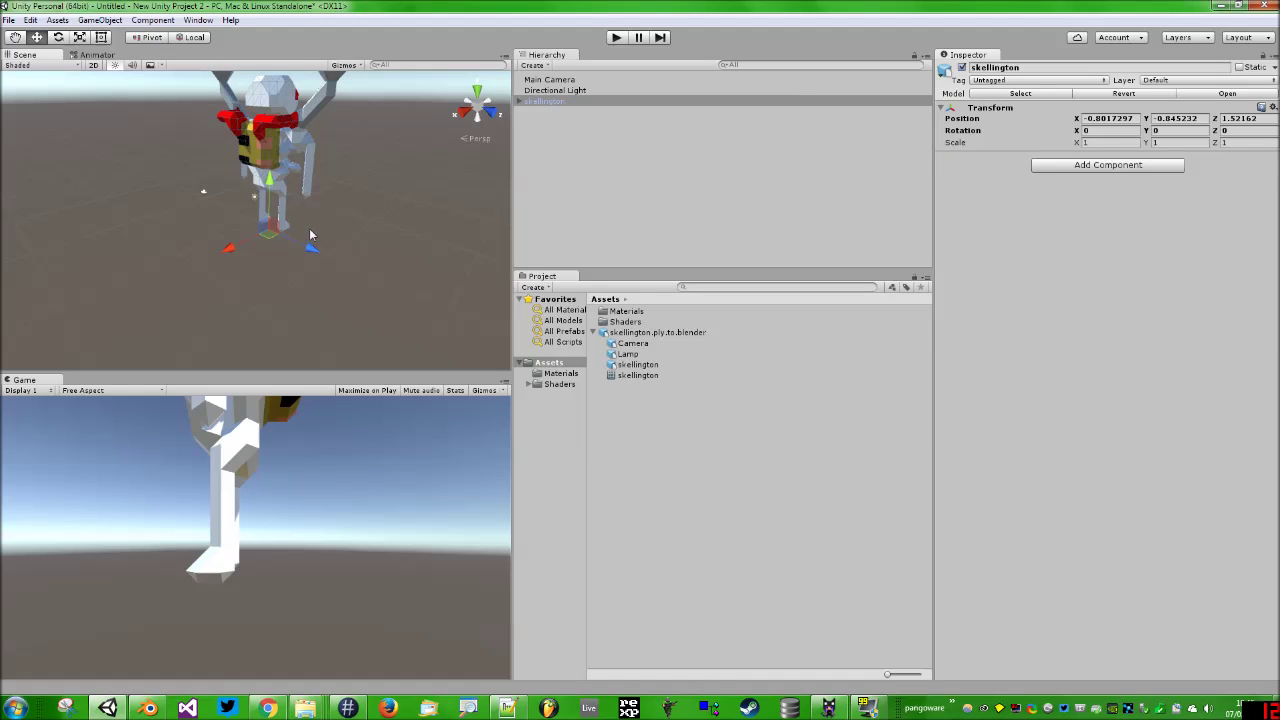